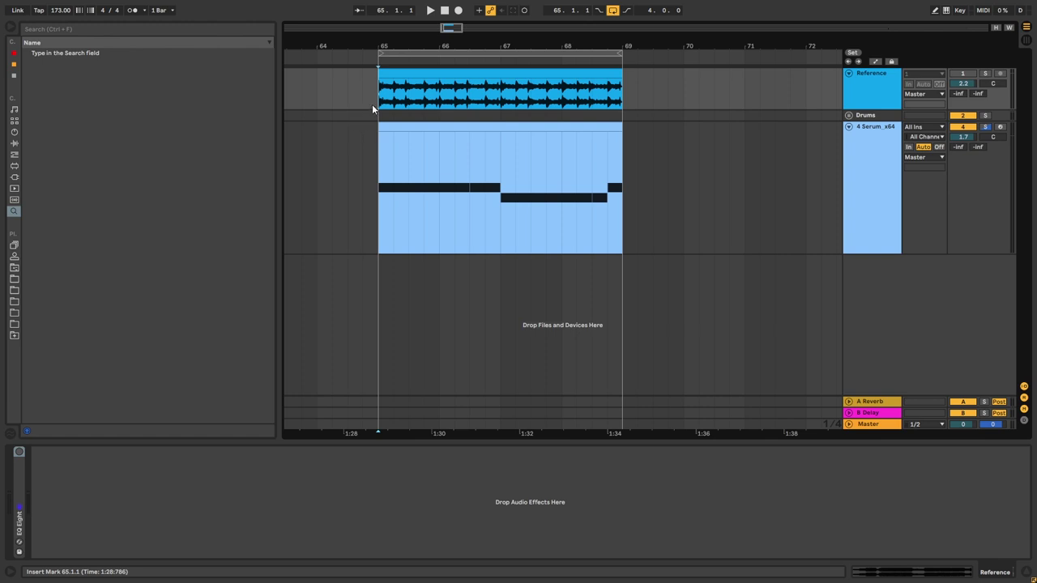
Step: Solo the Reference track with the Serum track muted, play the loop, and raise the Reference volume to 2.7 dB
left_click(985, 74)
left_click(962, 127)
key("space")
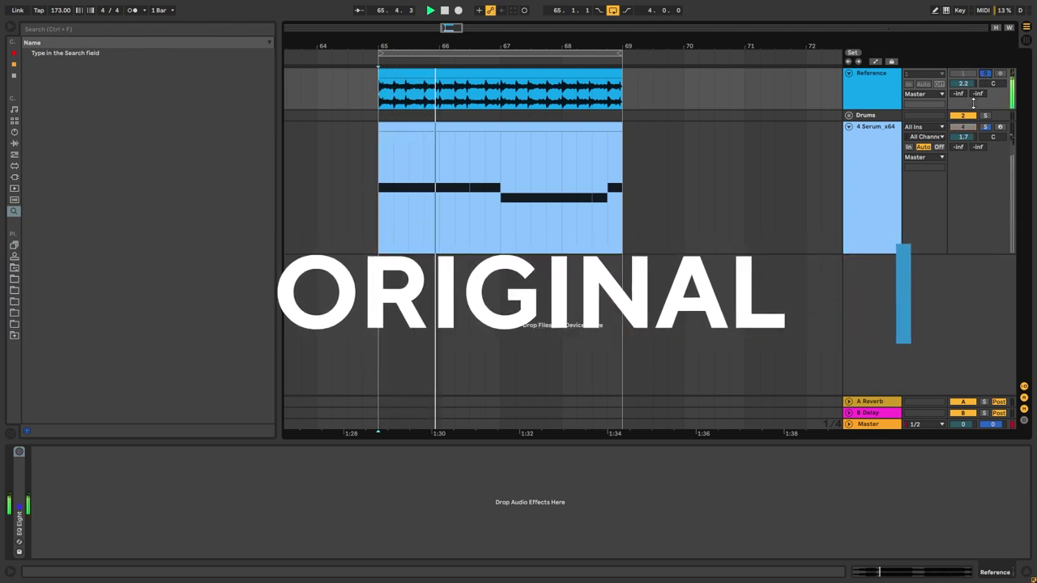
left_click_drag(965, 84, 965, 80)
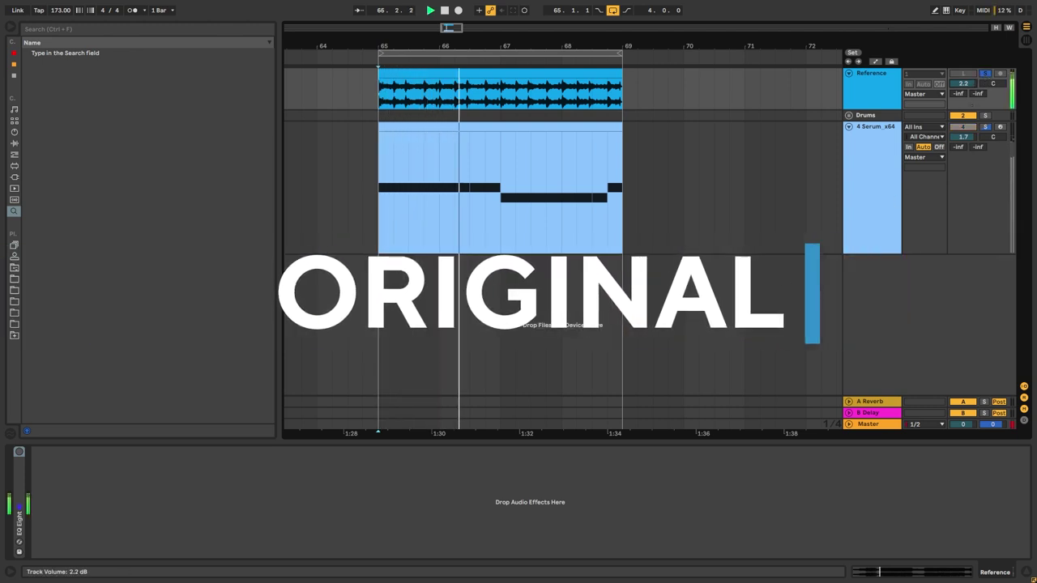
Step: End the Reference solo and listen to the Serum bass together with the drums
left_click(986, 74)
key("space")
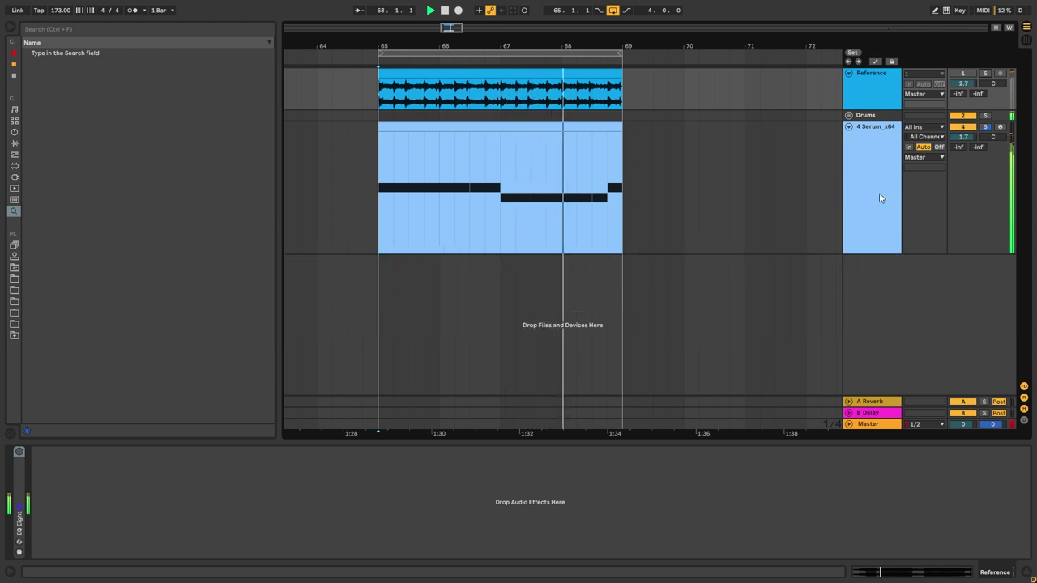
key("space")
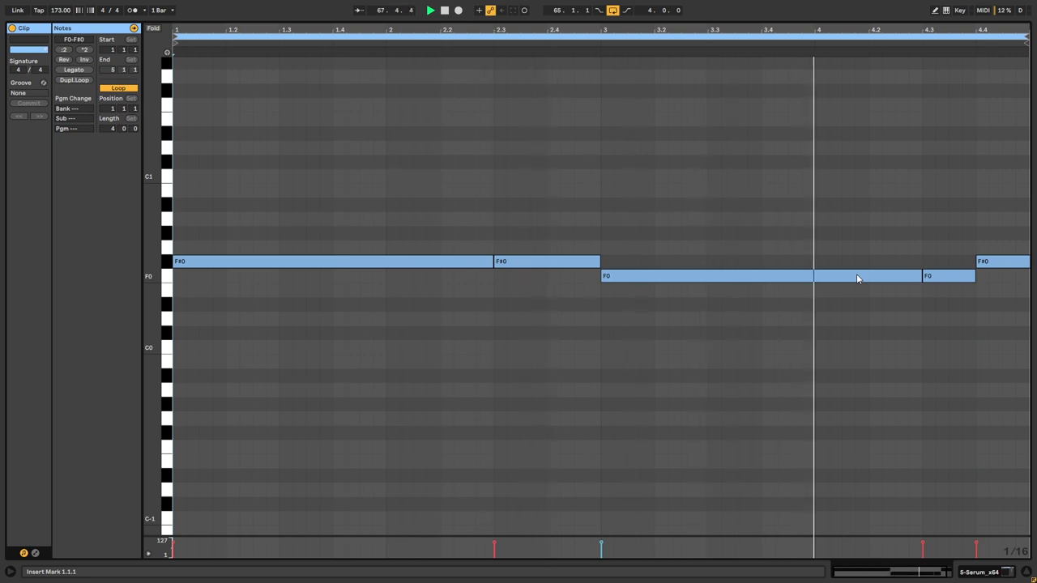
key("space")
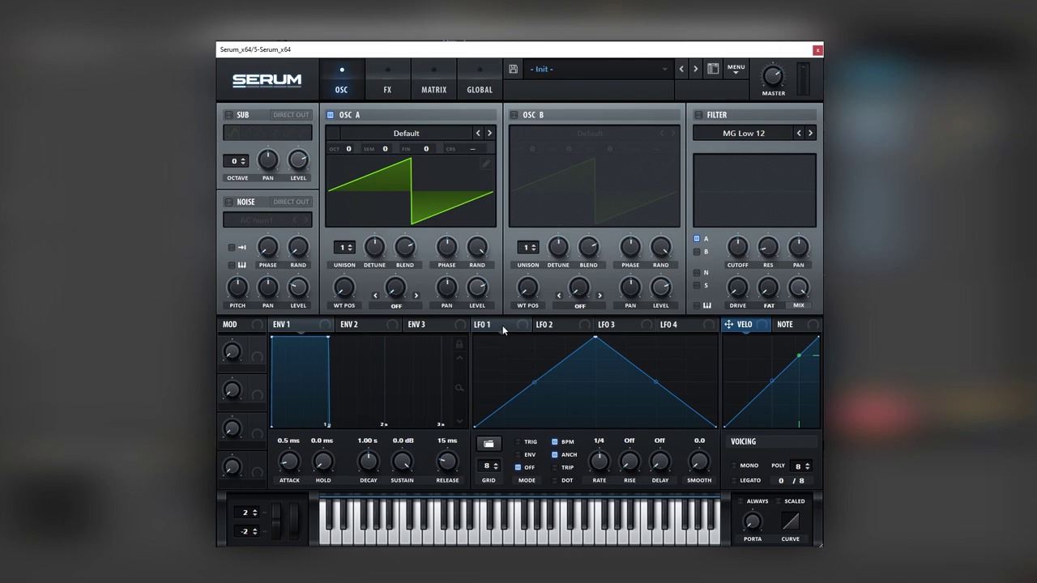
Step: Load the Analog wavetable Basic Shapes into oscillator A
left_click(406, 132)
mouse_move(381, 171)
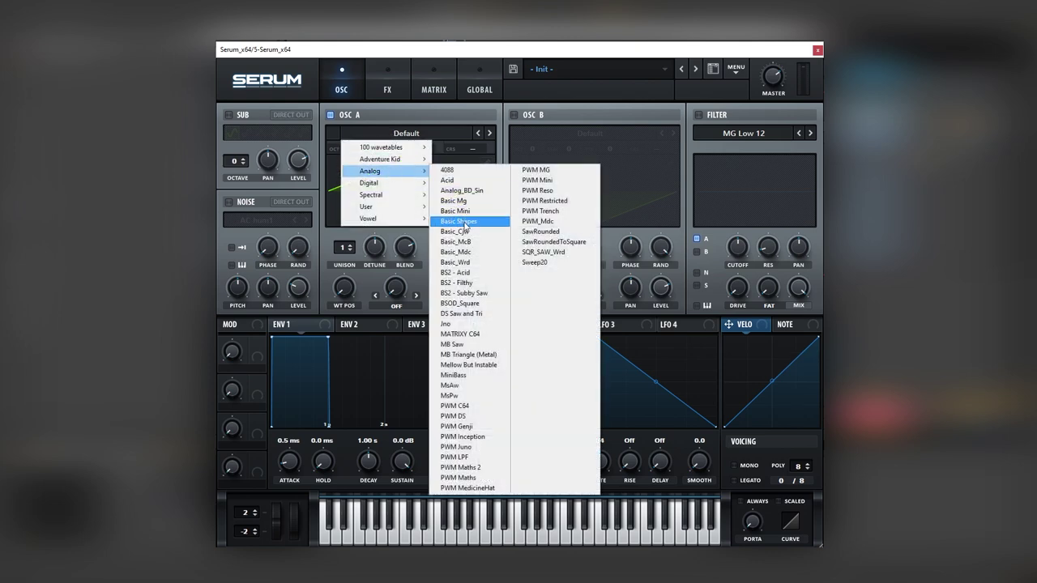
left_click(464, 221)
Step: Load Basic Shapes into oscillator B and move its wavetable position to the saw shape
left_click(590, 132)
mouse_move(567, 171)
left_click(652, 221)
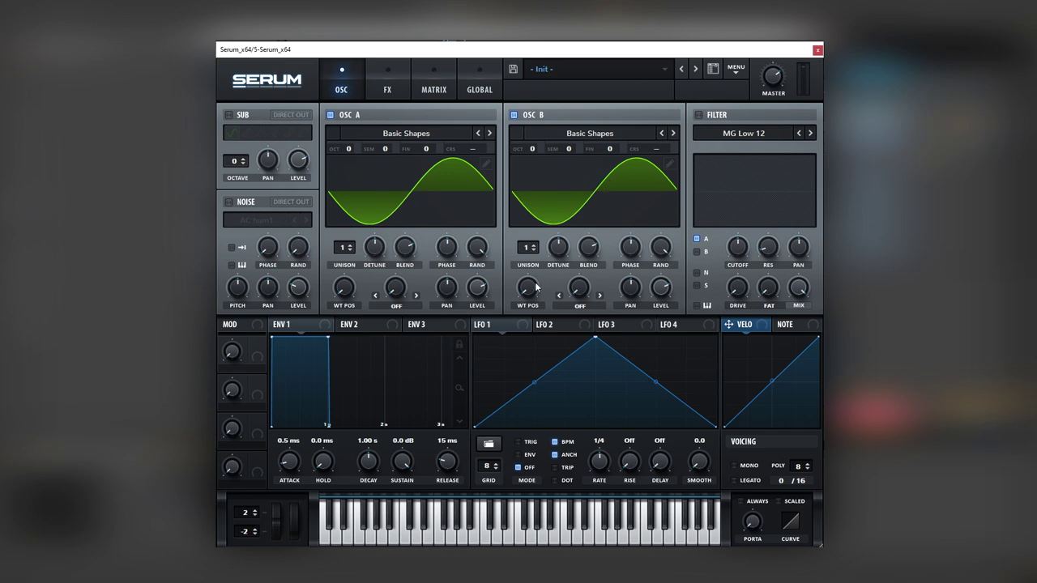
left_click_drag(537, 286, 541, 259)
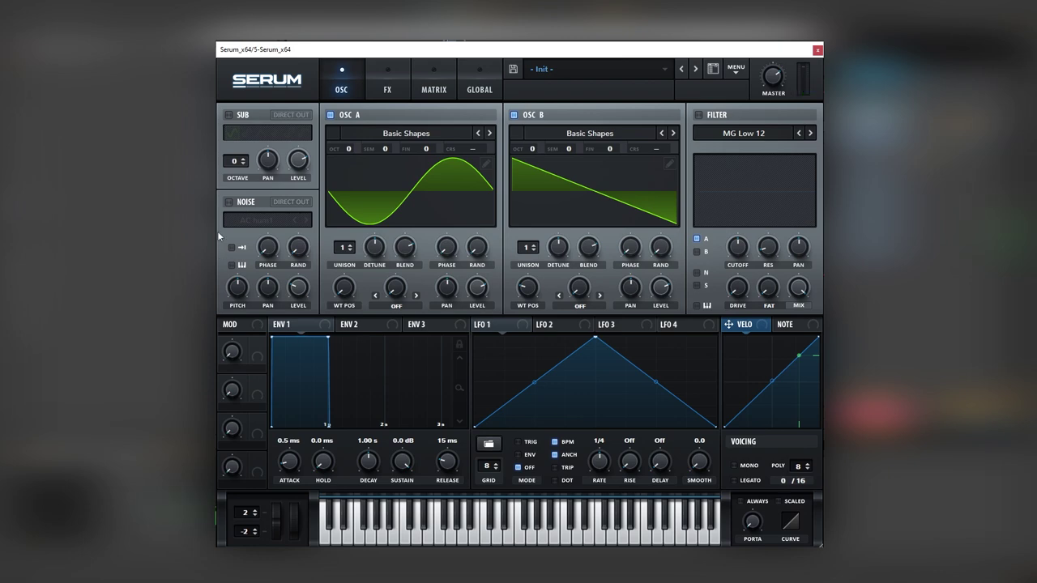
Step: Turn on the noise oscillator and the MG Low 12 filter, and route oscillator B through the filter
left_click(228, 202)
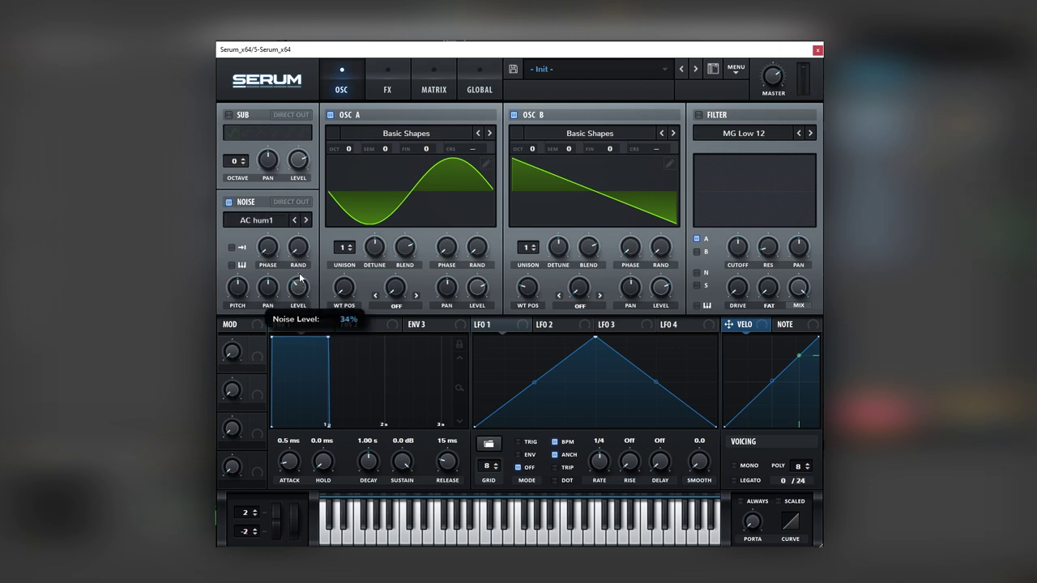
left_click(720, 115)
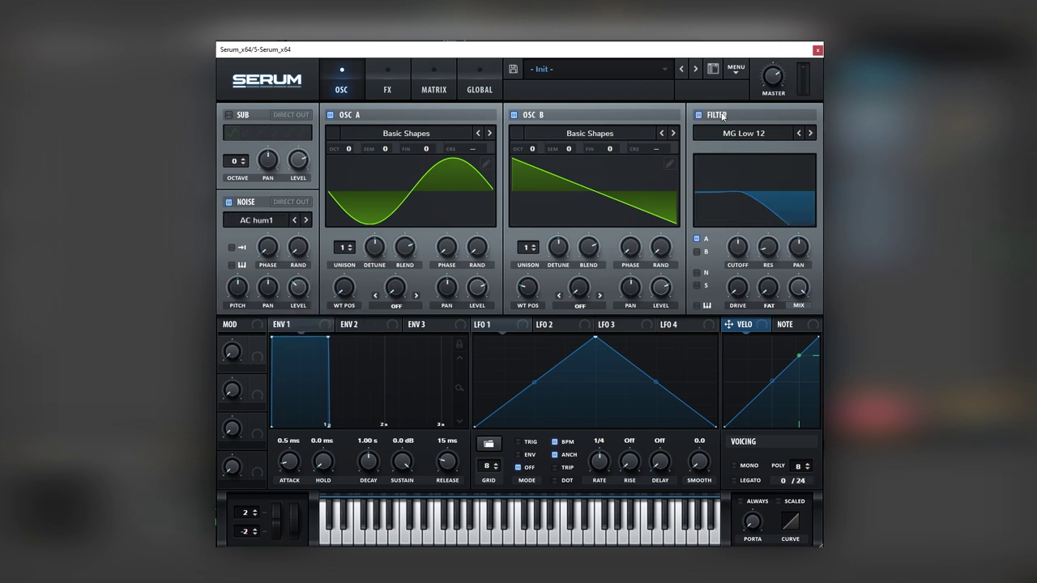
left_click(696, 252)
Step: Modulate the filter cutoff with LFO 2, reshape that LFO into a single rising ramp, and set it to ENV mode
left_click_drag(545, 324, 717, 268)
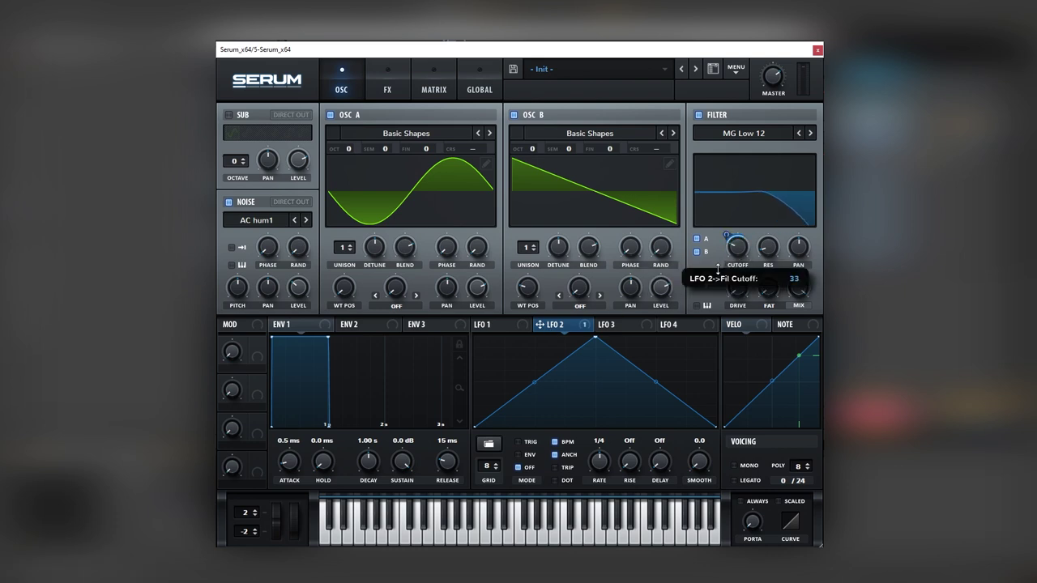
left_click_drag(596, 338, 720, 320)
left_click(526, 455)
key("space")
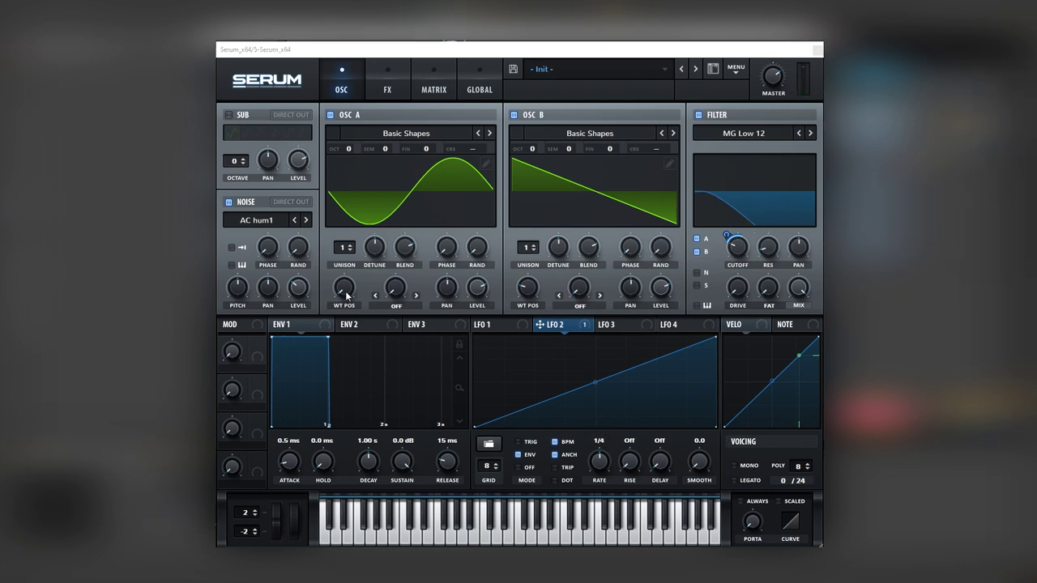
Step: Assign macro 1 to oscillator B's fine tuning, name the macro RATE, and turn it up
left_click_drag(257, 358, 609, 153)
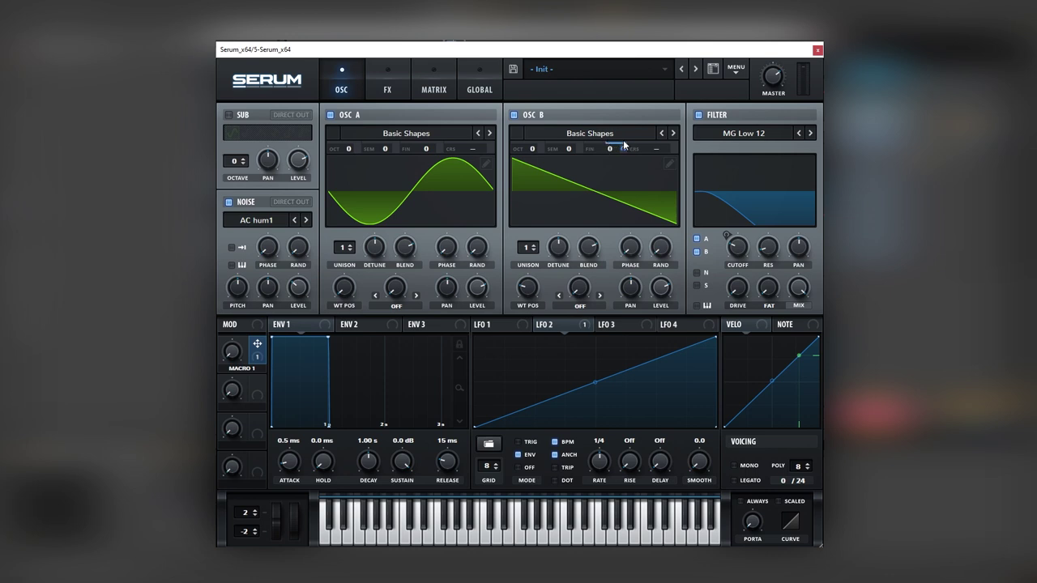
double_click(241, 370)
type("RATE")
key("Return")
left_click_drag(242, 363, 240, 312)
Step: Raise the filter's drive and lower the master volume
left_click_drag(738, 289, 739, 271)
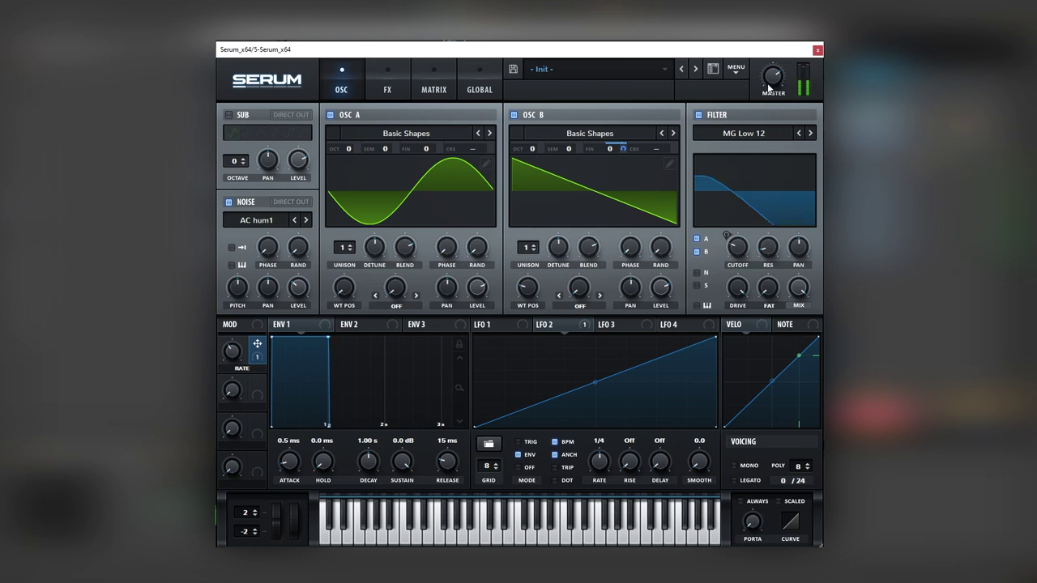
mouse_move(772, 79)
Step: Add a Tube distortion effect and raise its drive well above 25%
left_click(393, 88)
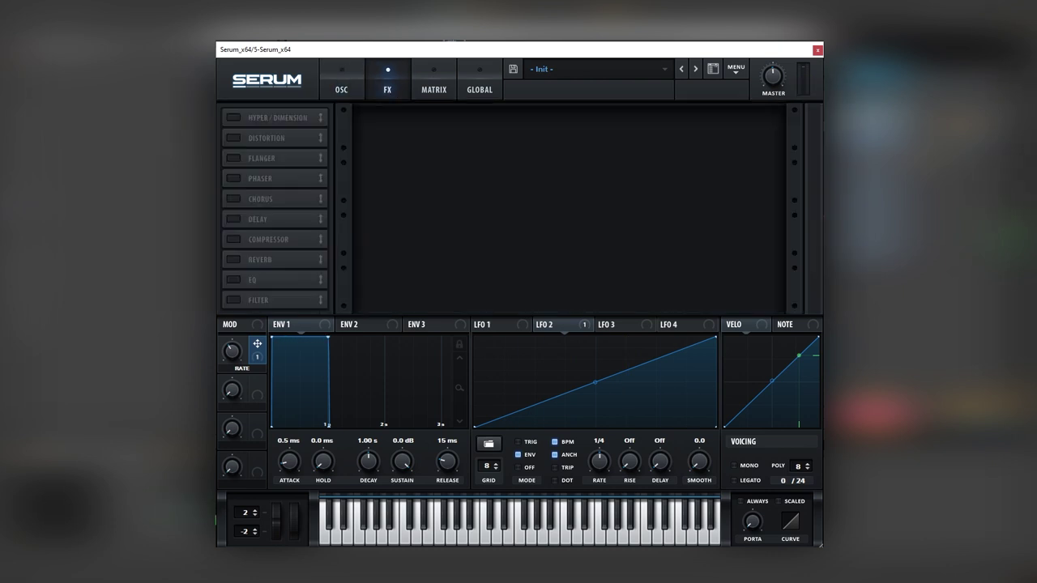
left_click(236, 139)
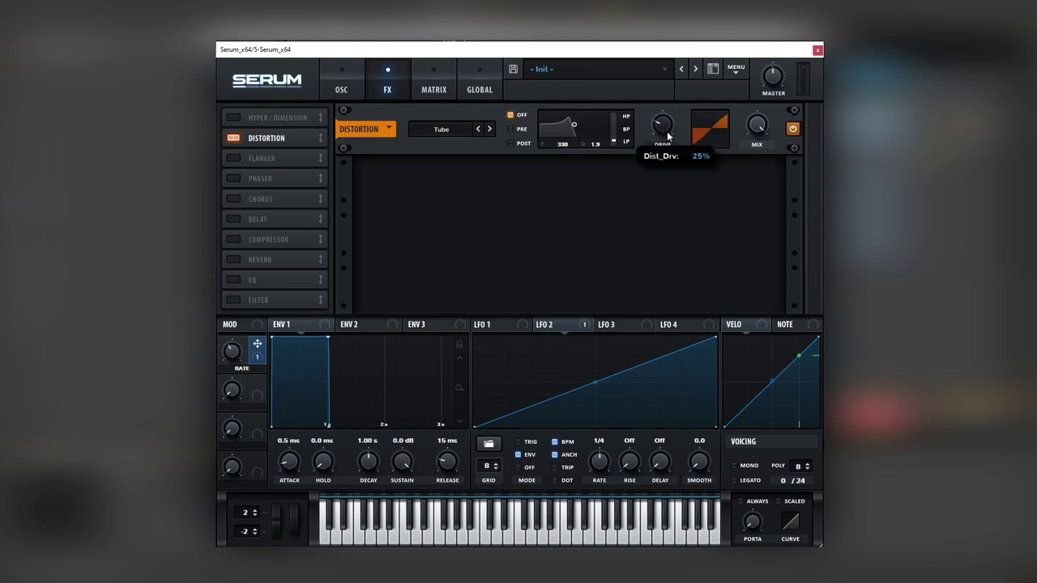
left_click_drag(667, 128, 683, 96)
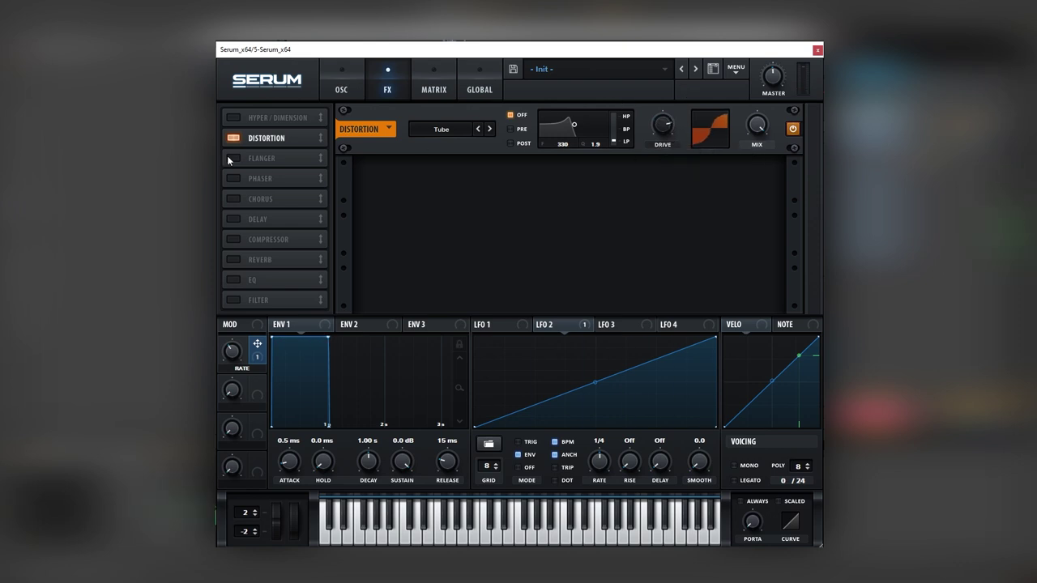
Step: Add an EQ before the distortion with two peak bands, boosting the low band 18.9 dB and the high band 19.2 dB
left_click(239, 276)
left_click_drag(260, 281, 264, 132)
left_click(528, 128)
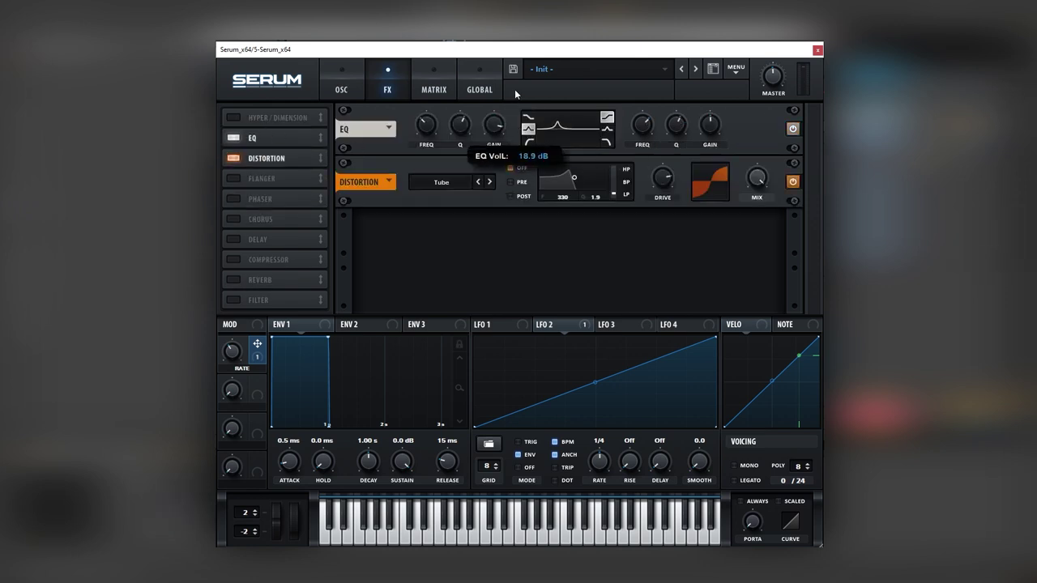
left_click(608, 130)
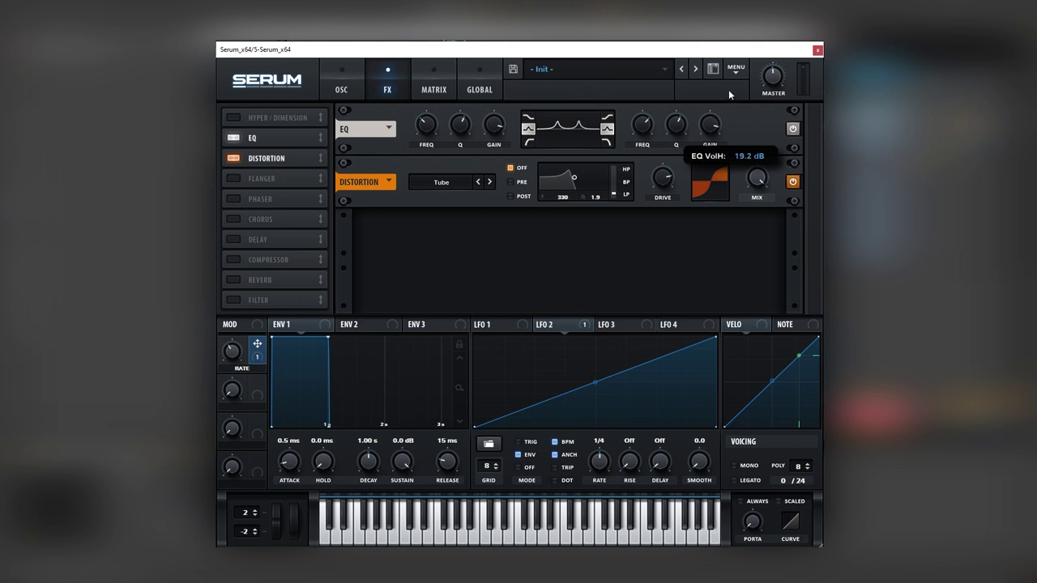
Step: Bring both EQ bands together in the upper mids, widen them by lowering Q, and reduce their gains
left_click_drag(647, 124, 658, 109)
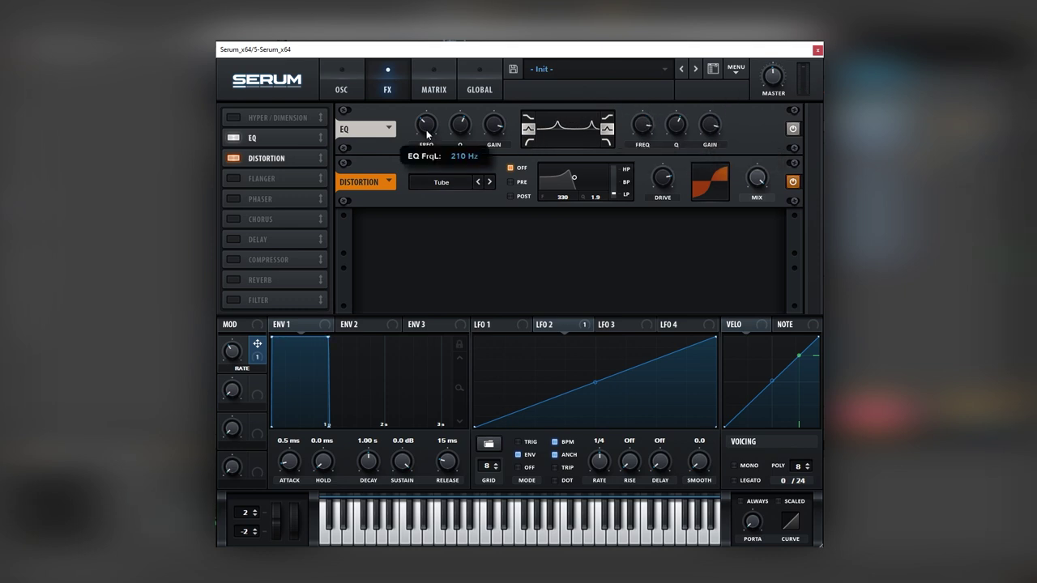
left_click_drag(426, 129, 438, 95)
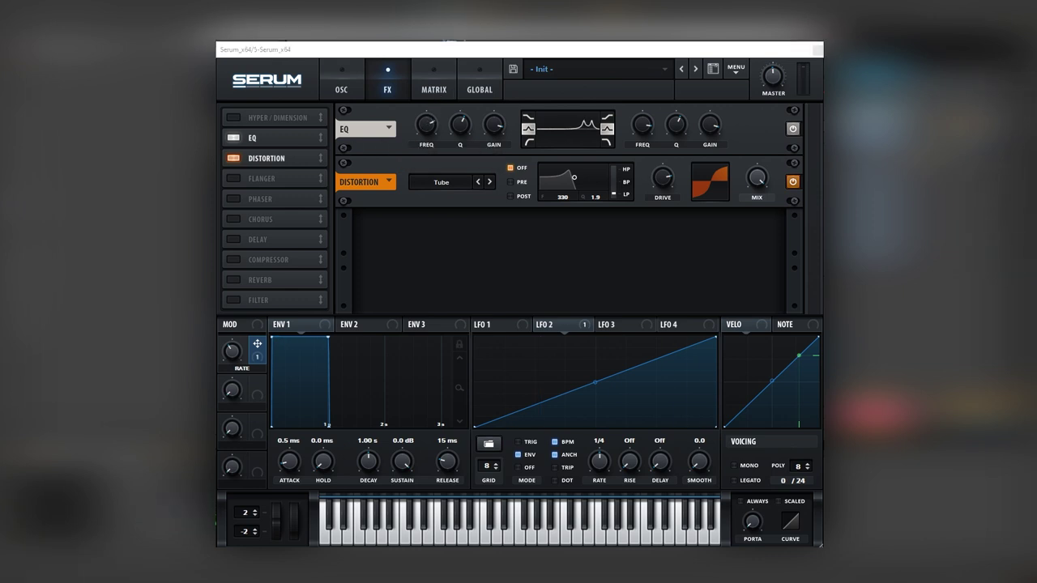
left_click_drag(431, 119, 433, 141)
left_click_drag(638, 123, 684, 145)
left_click_drag(458, 124, 453, 140)
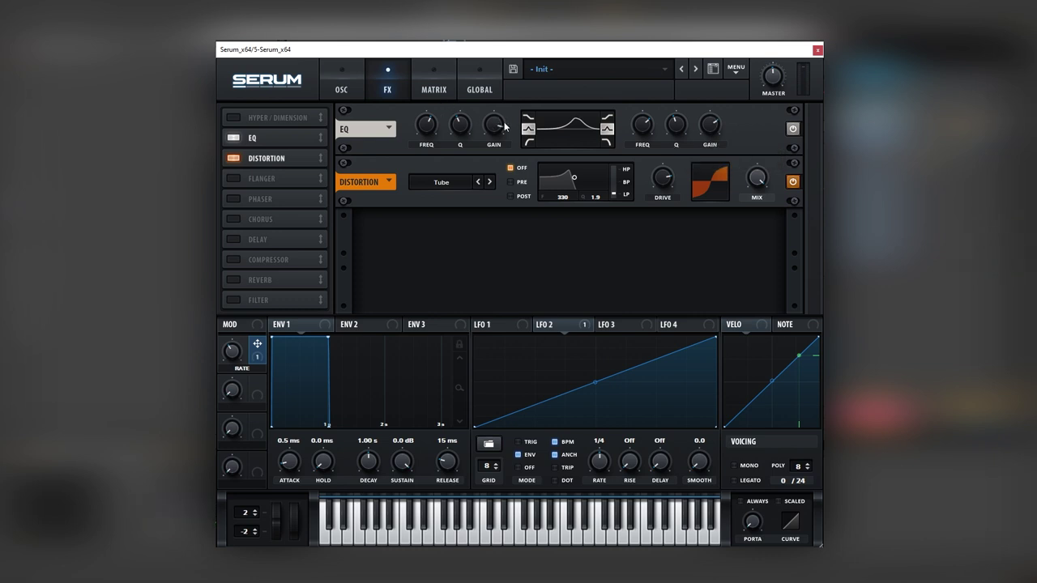
left_click_drag(499, 128, 492, 141)
Step: Add a chorus after the distortion, raise its mix, and set its low-pass filter to 5665 Hz
left_click(233, 219)
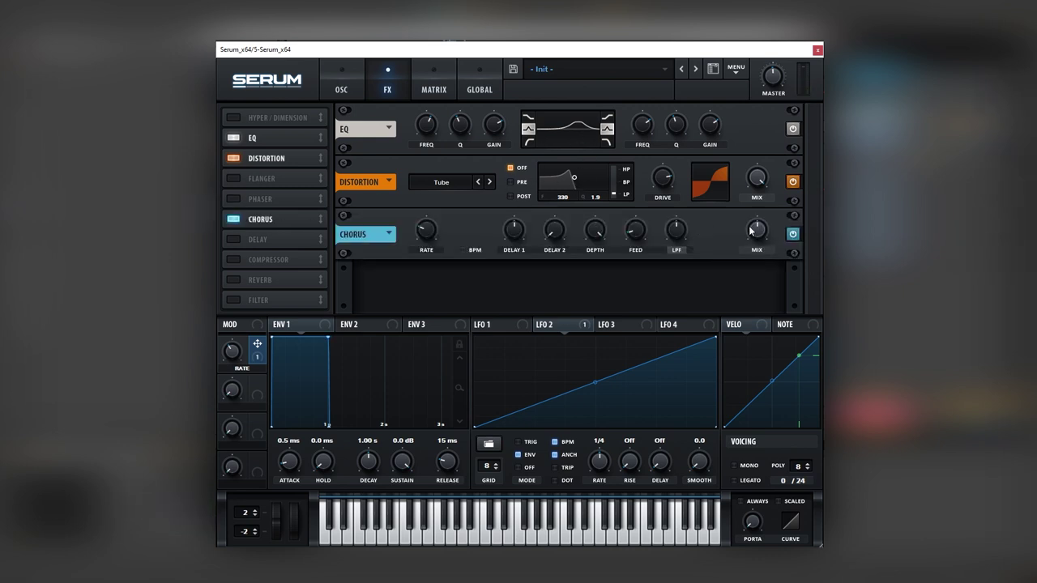
mouse_move(683, 229)
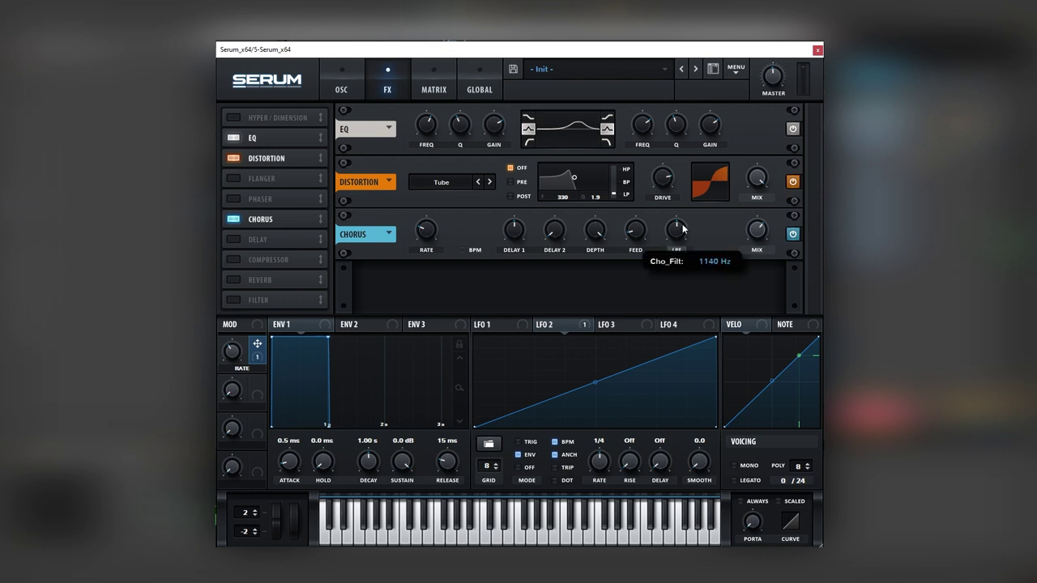
left_click_drag(686, 215, 688, 201)
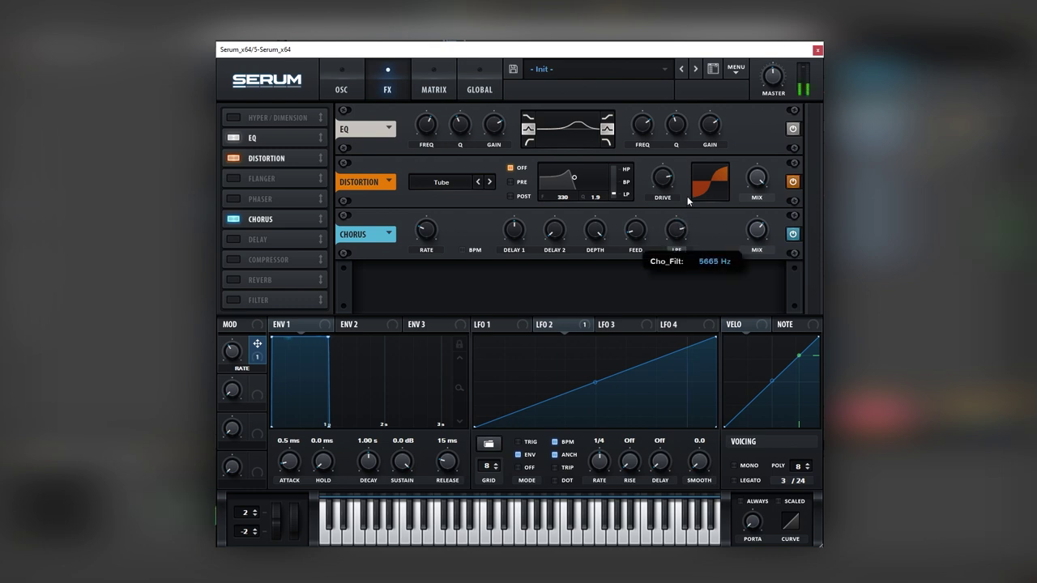
Step: Adjust the RATE macro, set the upward pitch bend range to 12 semitones, and try the pitch wheel
left_click(342, 77)
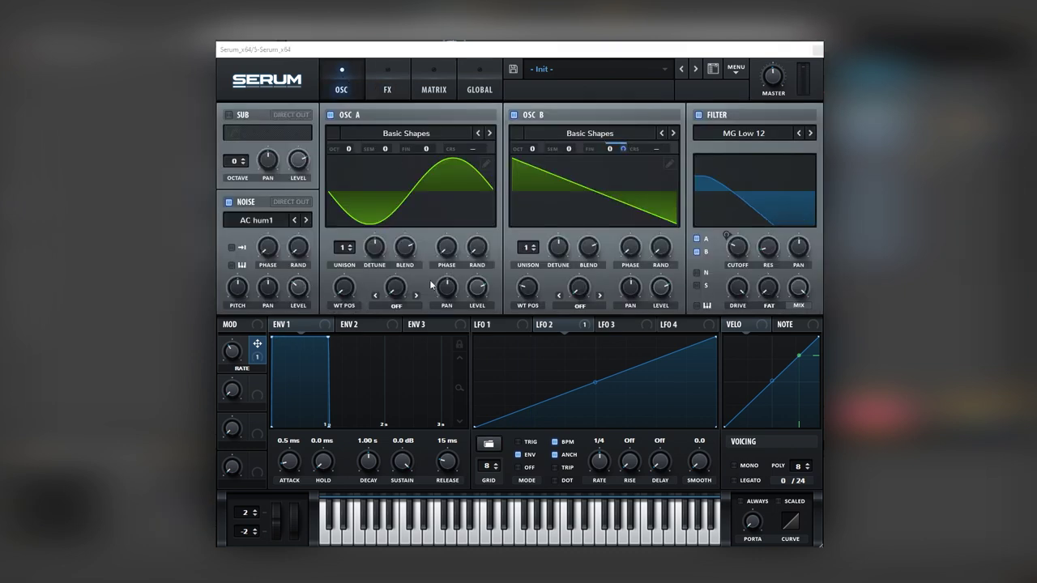
left_click_drag(235, 353, 236, 363)
left_click_drag(250, 515, 251, 486)
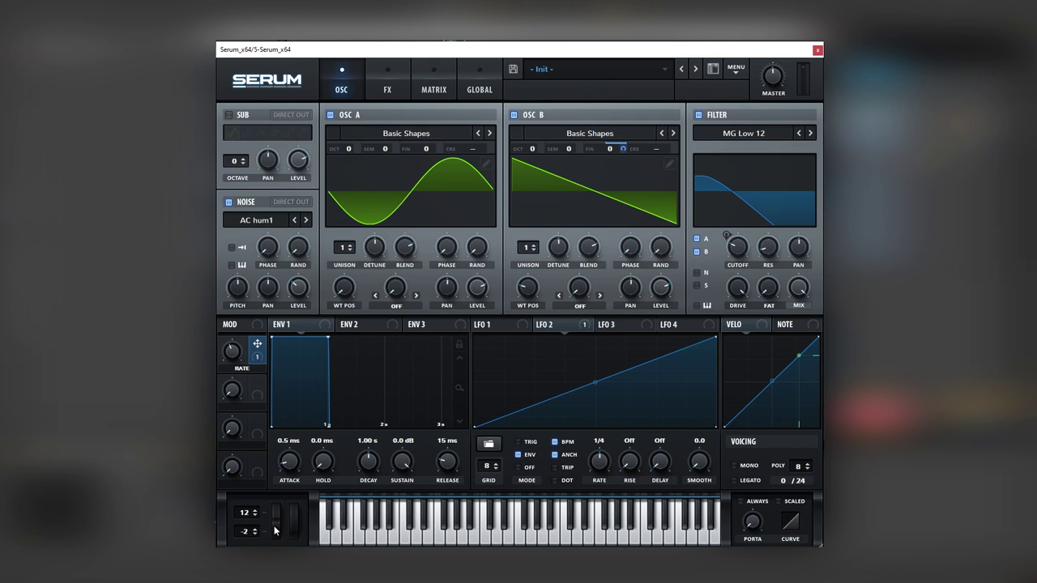
left_click_drag(276, 530, 300, 472)
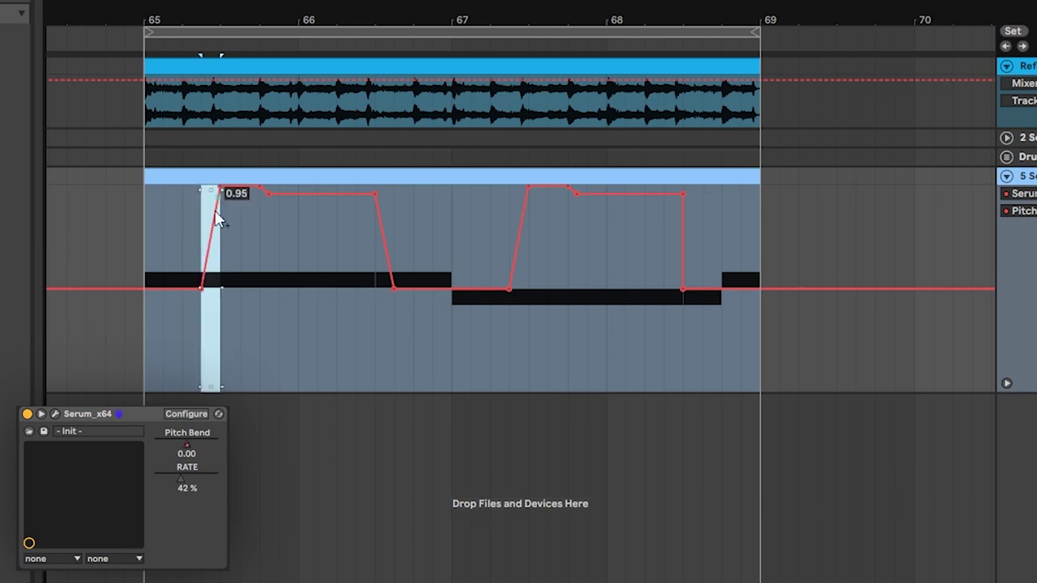
Step: Examine the Pitch Bend automation's rise and held level across bars 65 and 66 of the Serum clip
key("space")
key("space")
left_click(256, 243)
left_click_drag(256, 249, 374, 243)
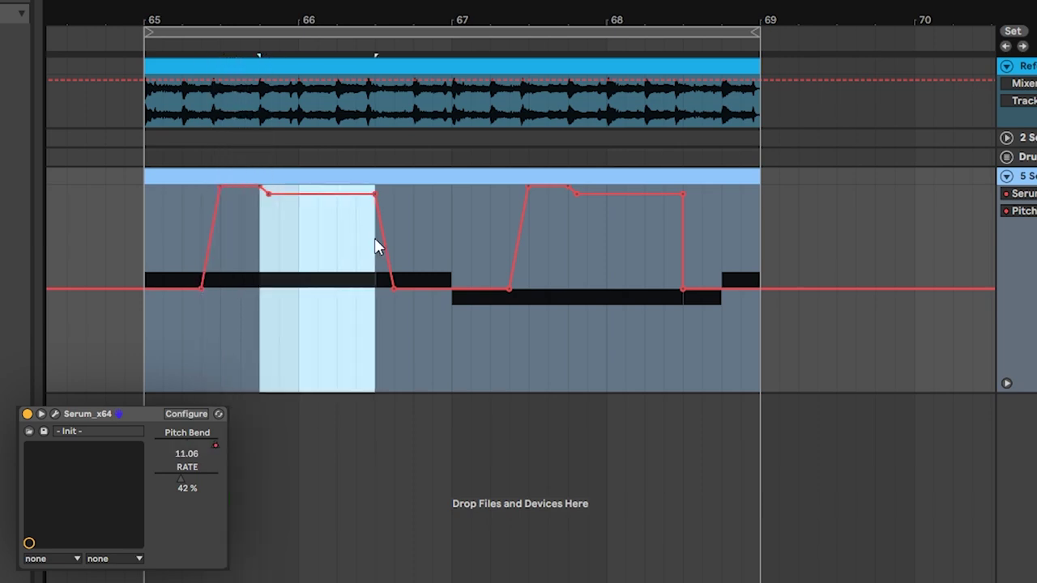
left_click_drag(296, 225, 272, 204)
left_click(315, 264)
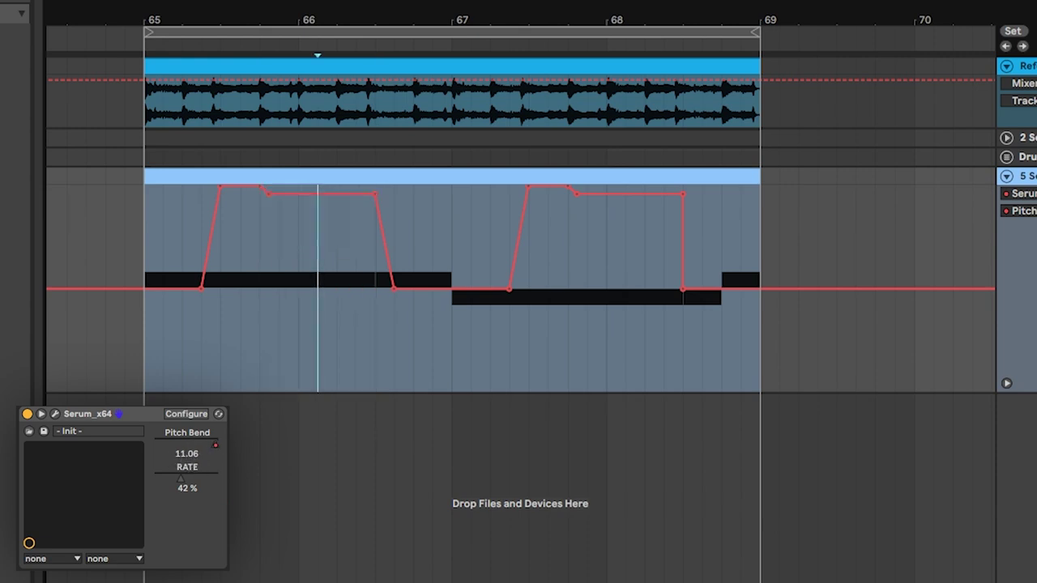
Step: Play the first pitch bend from its rise in bar 65 and review the repeated bend across bars 67 and 68
left_click(218, 350)
key("space")
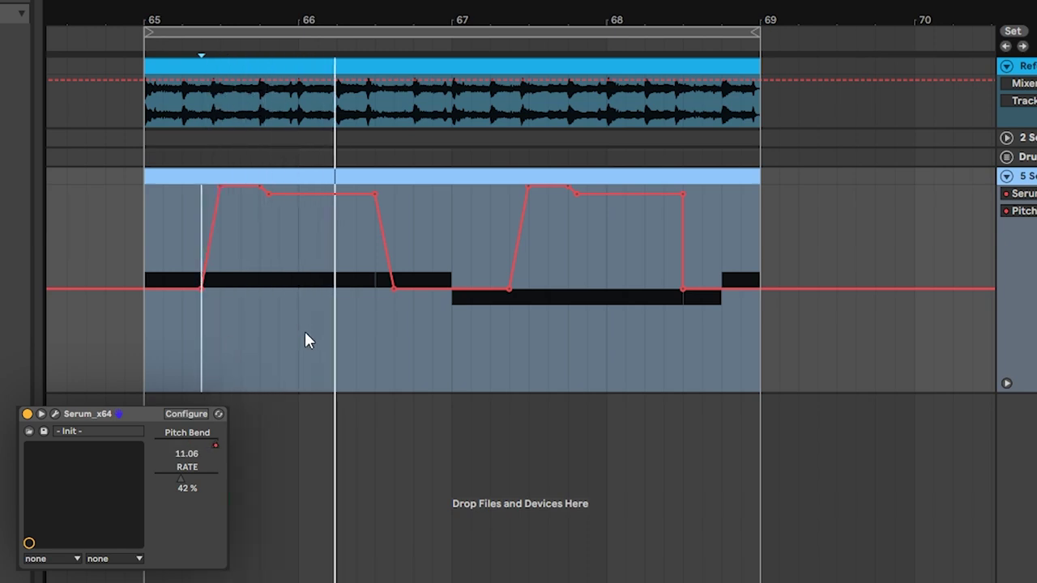
key("space")
left_click_drag(382, 338, 759, 349)
left_click(449, 350)
key("space")
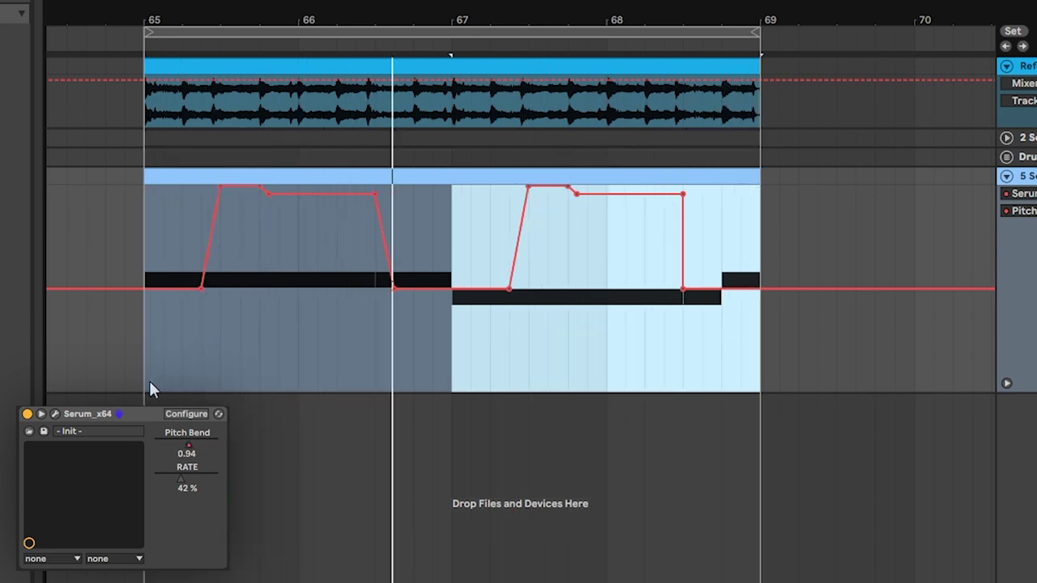
key("space")
Step: Show the RATE macro's automation and raise it to about 0.23 from mid-bar 65 into bar 66
right_click(190, 487)
left_click(209, 491)
left_click(145, 328)
left_click(161, 313)
mouse_move(143, 315)
left_mouse_down()
mouse_move(211, 320)
mouse_move(217, 371)
mouse_move(362, 343)
mouse_move(336, 344)
left_mouse_up()
left_click(211, 310)
key("space")
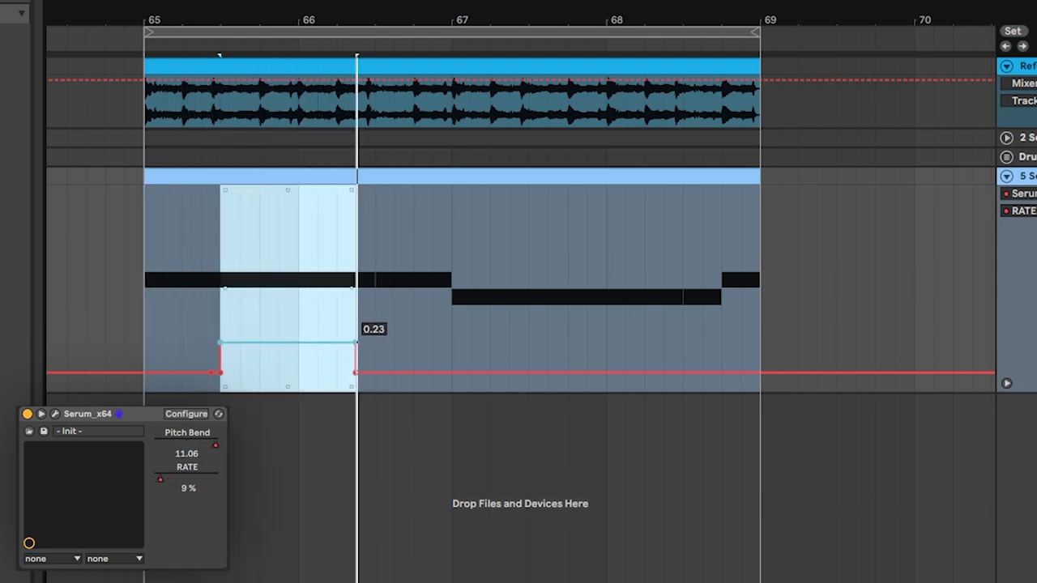
Step: Shape the RATE automation as a ramp followed by stepped levels over bars 65–66, and paste it into bars 67–68
left_click(145, 310)
key("space")
key("ctrl+v")
left_click(142, 351)
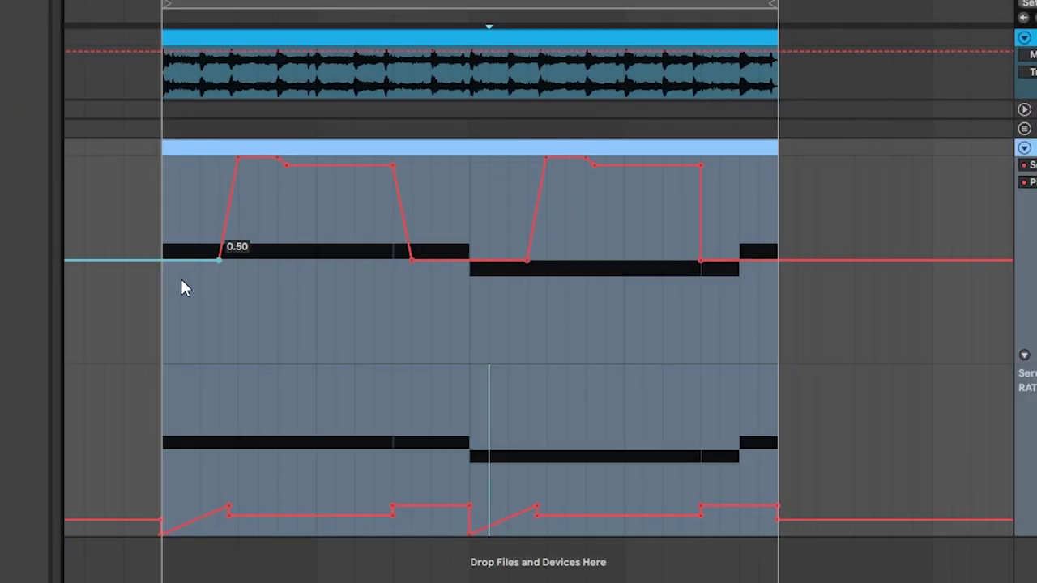
Step: Compare the Pitch Bend and RATE automation lanes over the first two bars while playing the loop
left_click_drag(183, 284, 225, 316)
mouse_move(157, 462)
left_mouse_down()
mouse_move(225, 461)
mouse_move(410, 417)
left_mouse_up()
key("space")
left_click_drag(248, 329, 417, 297)
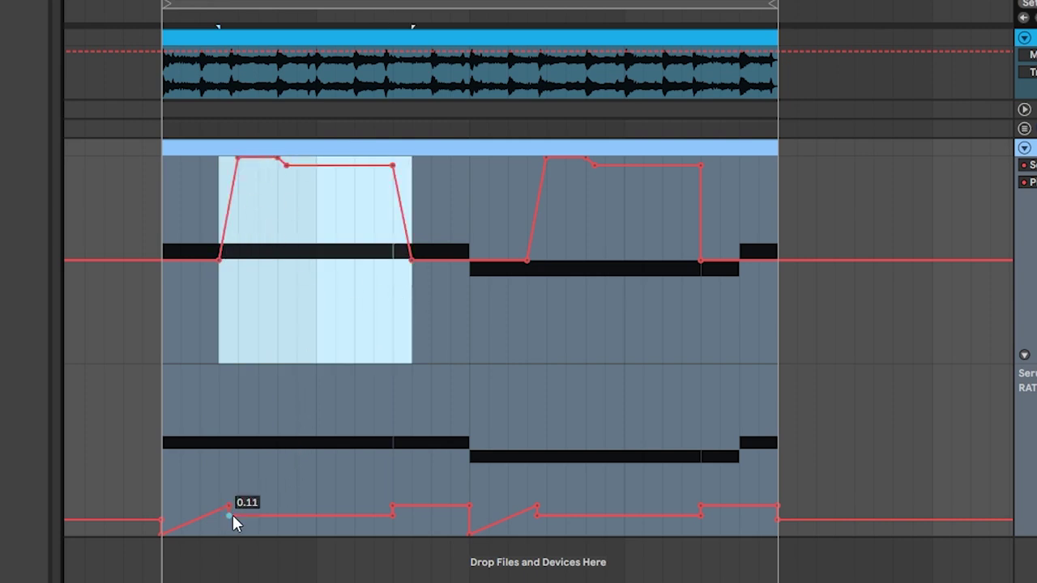
Step: Play the loop and check the RATE automation repeated across bars 67–68 against the pitch bend
key("space")
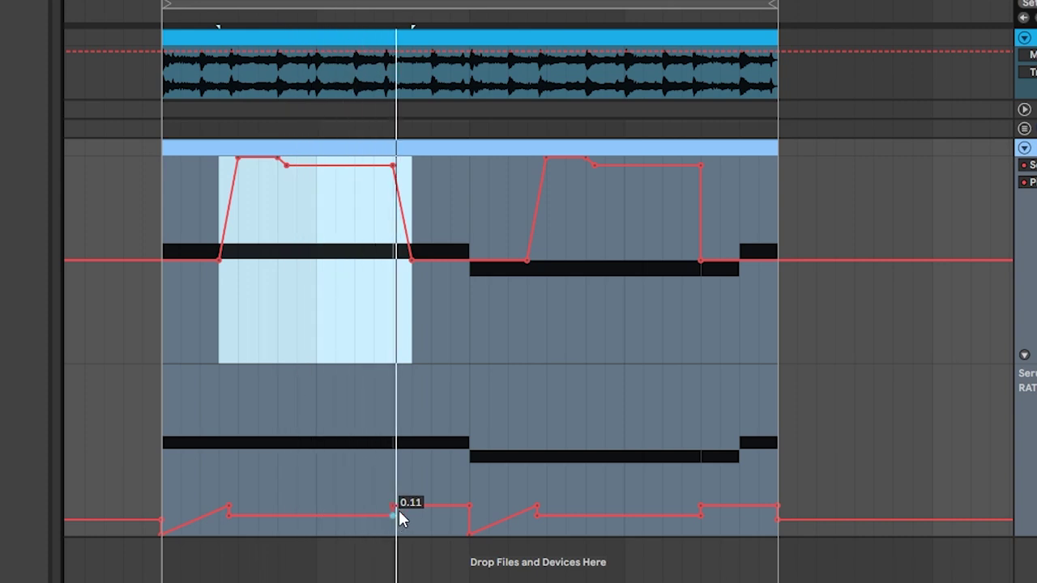
left_click_drag(398, 447, 777, 441)
key("space")
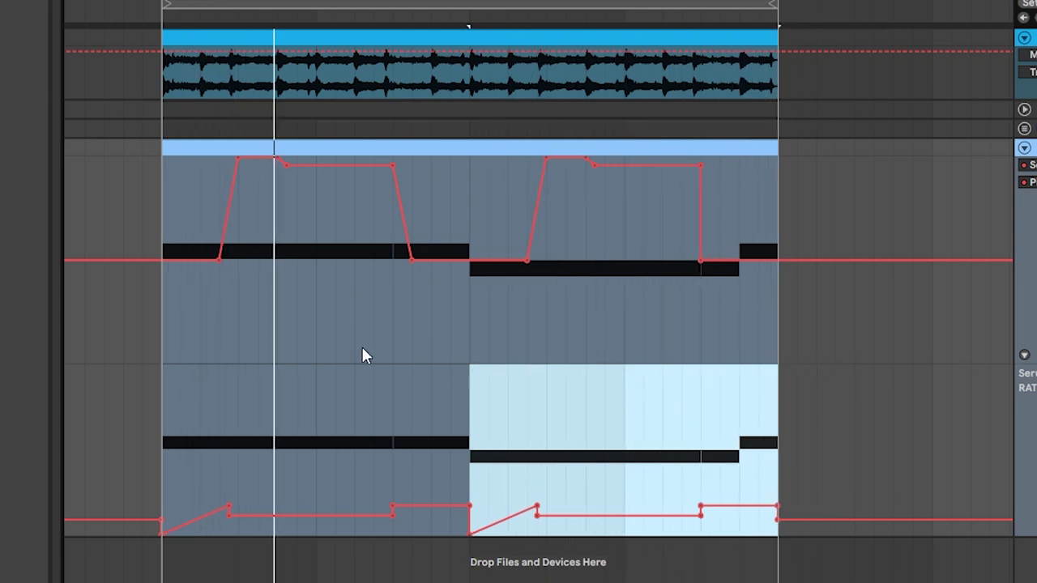
left_click(151, 327)
key("space")
left_click(156, 324)
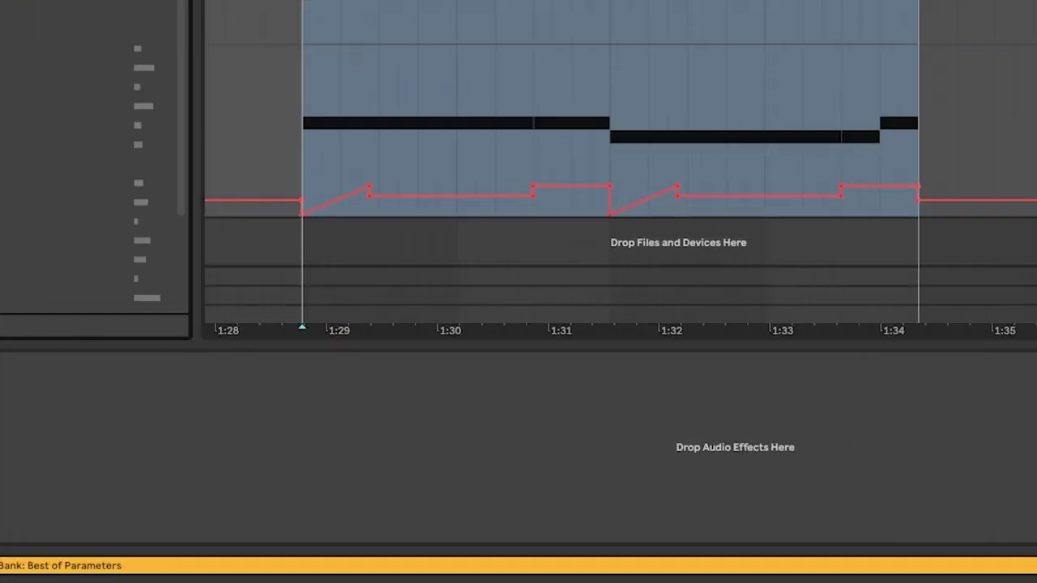
Step: Add a Saturator after Serum with Drive at 14.9 dB and Output at -6.57 dB, and play the loop
scroll(33, 202, "down", 3)
left_click_drag(16, 207, 146, 433)
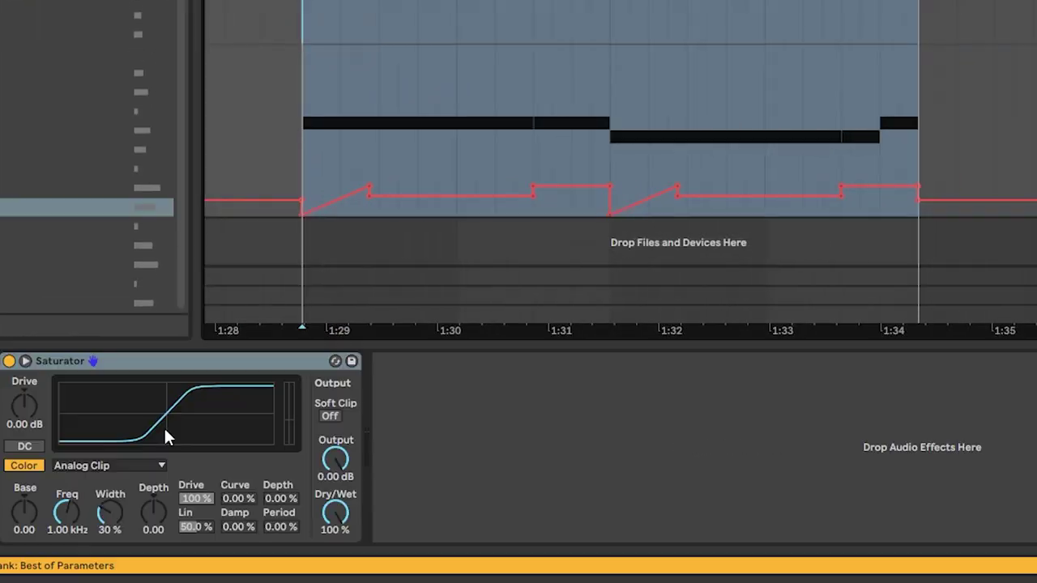
left_click_drag(29, 409, 29, 352)
key("space")
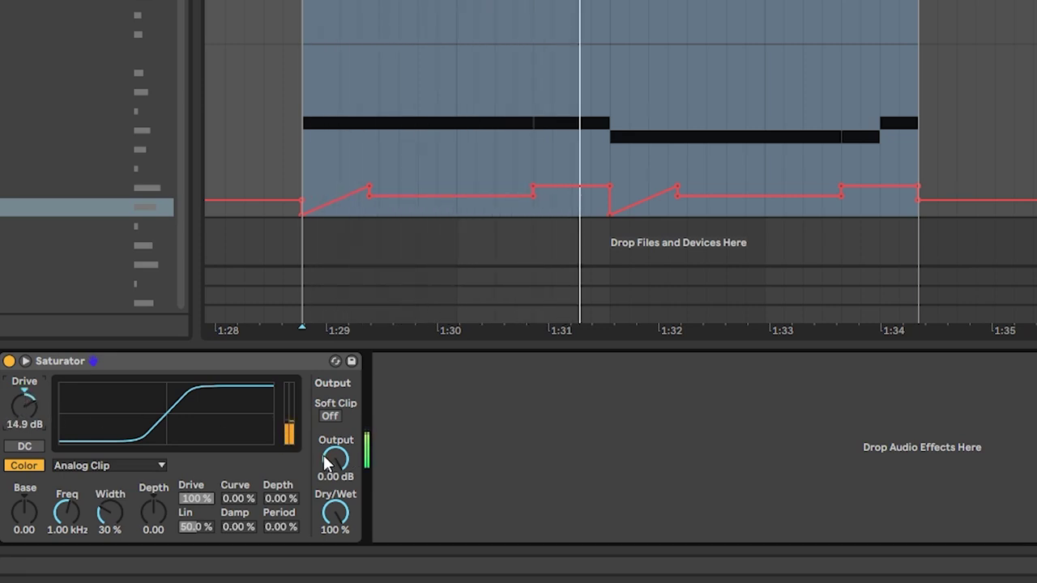
left_click_drag(330, 462, 331, 479)
key("space")
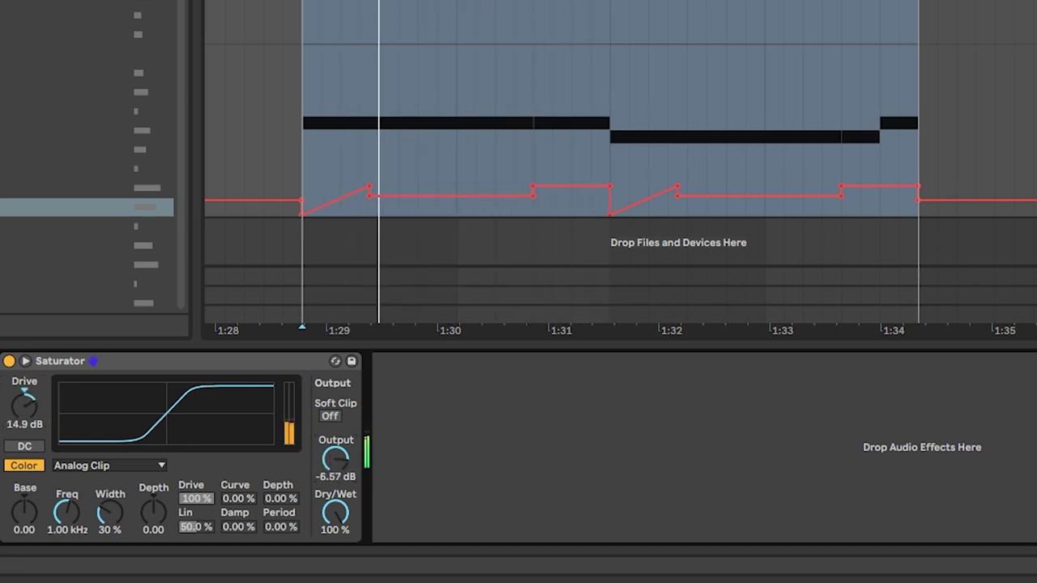
key("space")
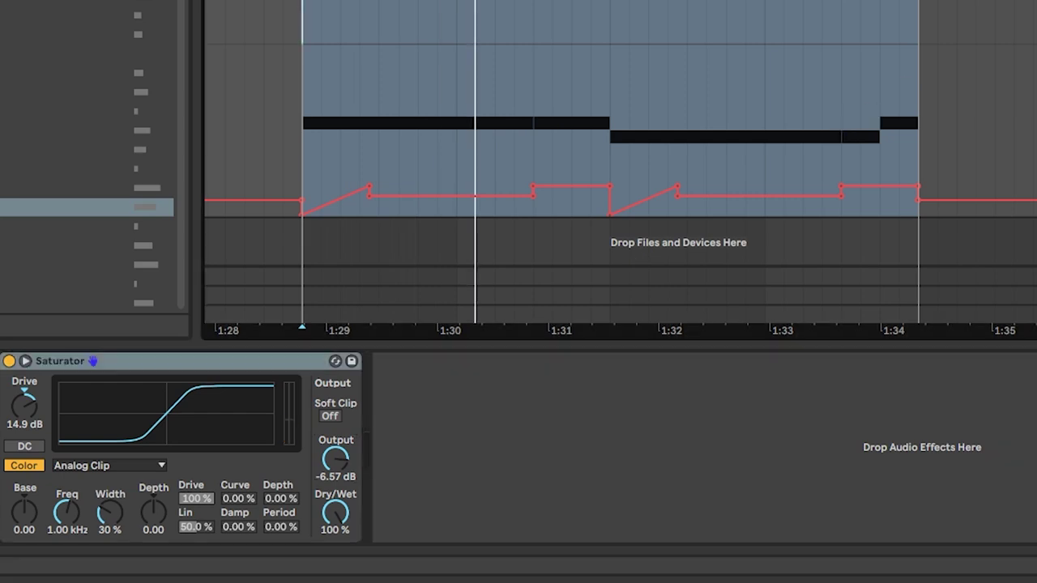
Step: Add an Auto Filter after the Saturator, set it to notch, and raise its frequency to about 7.74 kHz during playback
scroll(91, 162, "up", 3)
mouse_move(87, 310)
left_mouse_down()
mouse_move(496, 419)
mouse_move(483, 428)
left_mouse_up()
key("space")
left_click(490, 493)
left_click(508, 494)
left_click_drag(664, 412, 668, 356)
key("space")
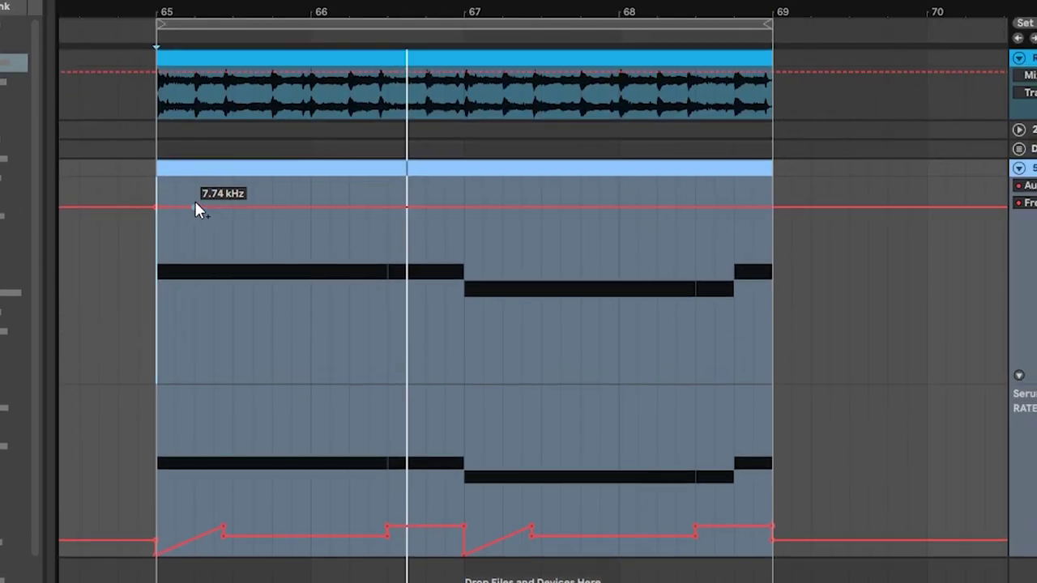
Step: Automate the notch frequency to fall from its maximum at bar 65 to 1.05 kHz mid-bar, reaching about 73 Hz by mid-bar 66
left_click_drag(199, 206, 231, 268)
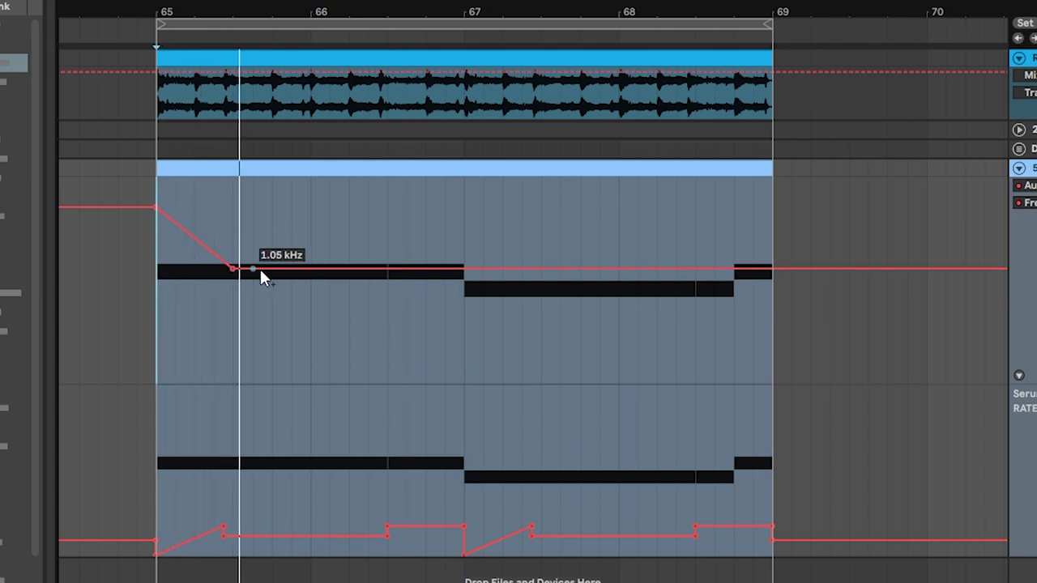
mouse_move(157, 209)
left_click_drag(156, 209, 156, 177)
left_click_drag(271, 268, 391, 357)
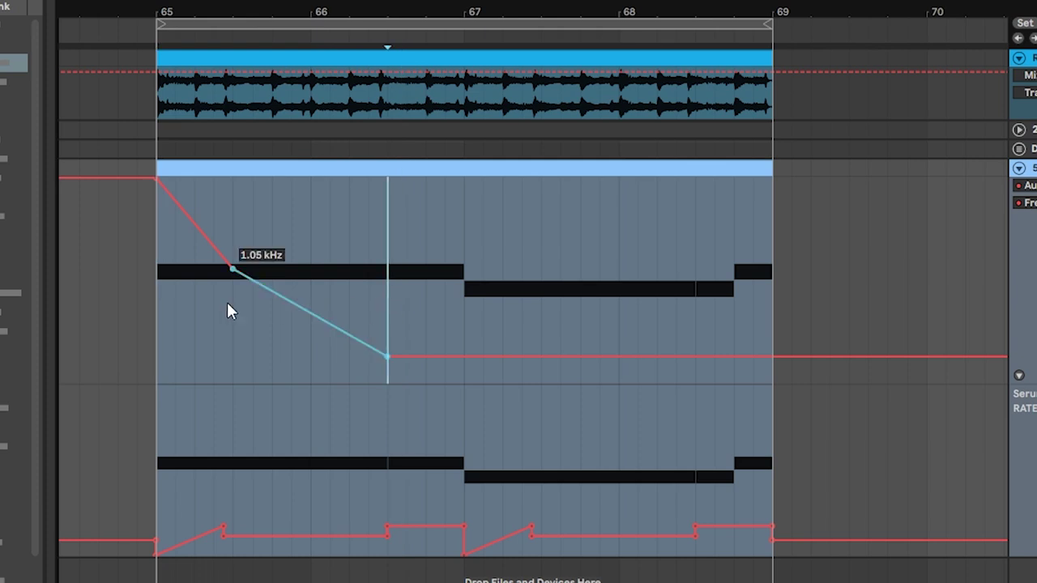
Step: Copy the first half-bar frequency fall to mid-bar 66, and duplicate the two-bar frequency automation into bars 67–68
left_click_drag(232, 316, 157, 320)
left_click(387, 270)
key("ctrl+v")
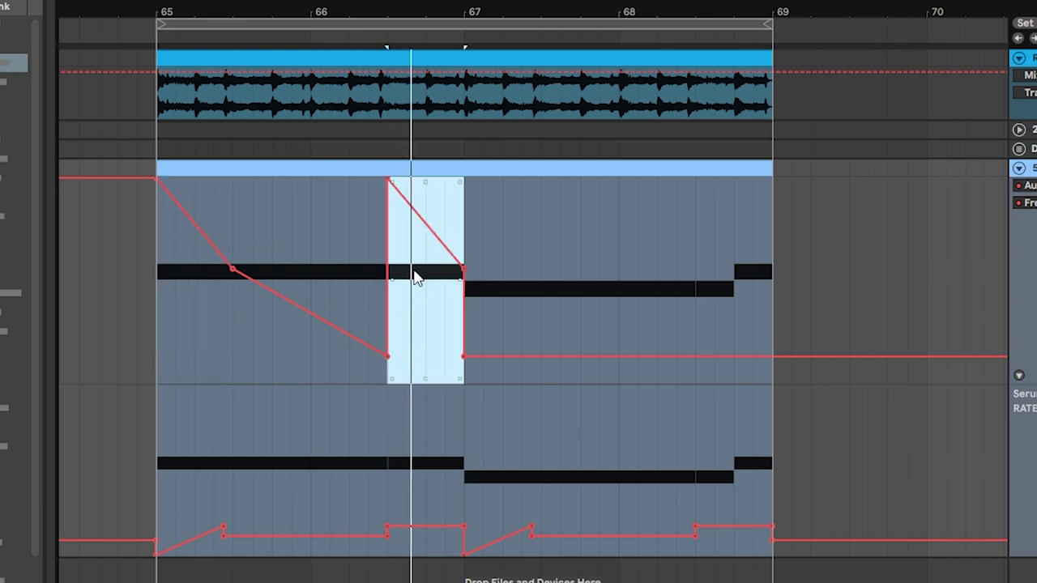
left_click_drag(463, 223, 157, 289)
key("ctrl+d")
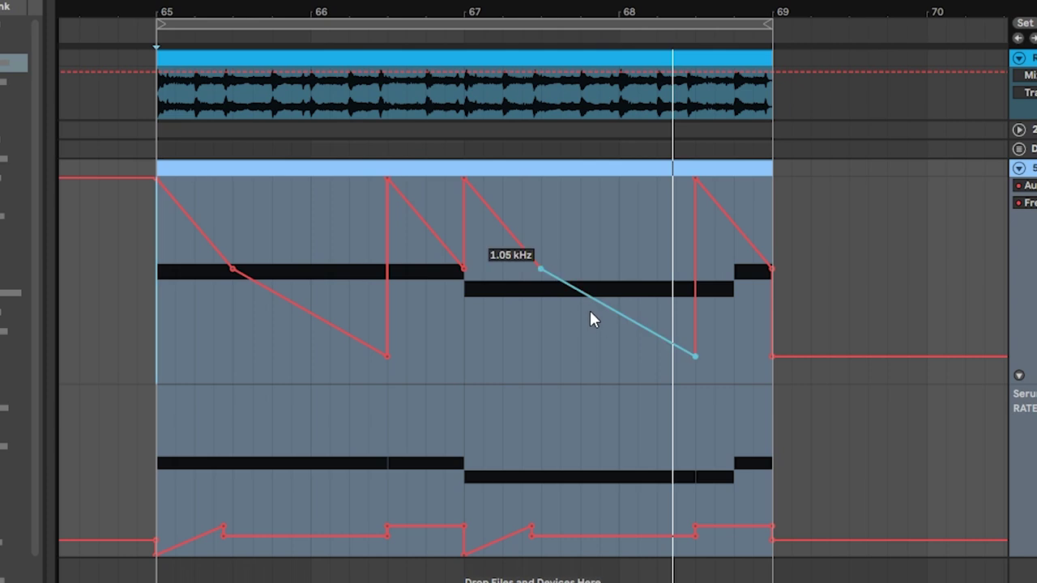
Step: Curve the lower falling segments of the notch frequency automation downward in both two-bar phrases, and play the sweep
left_click_drag(590, 312, 567, 332)
left_click_drag(284, 305, 279, 320)
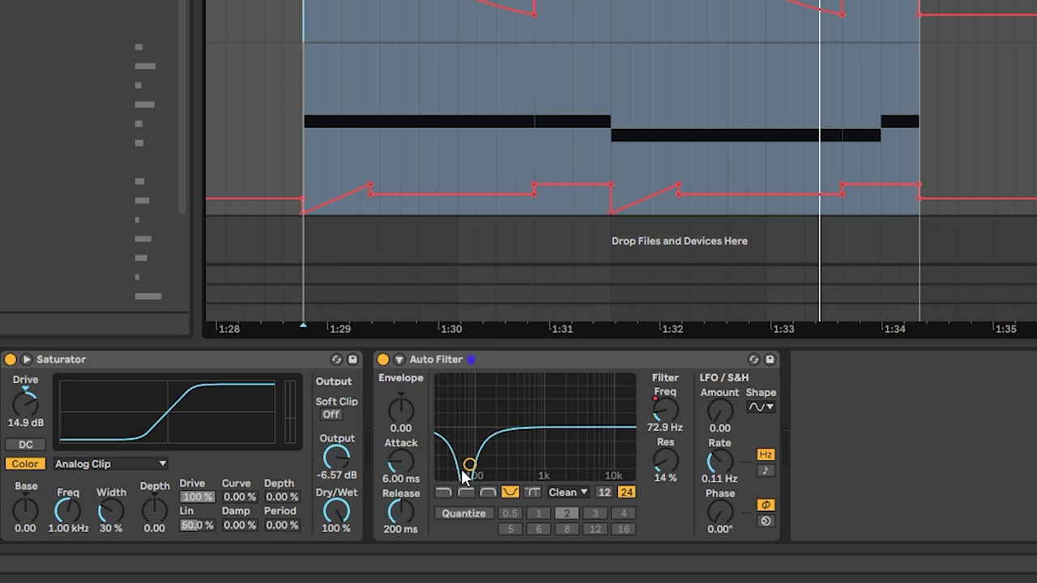
left_click(375, 10)
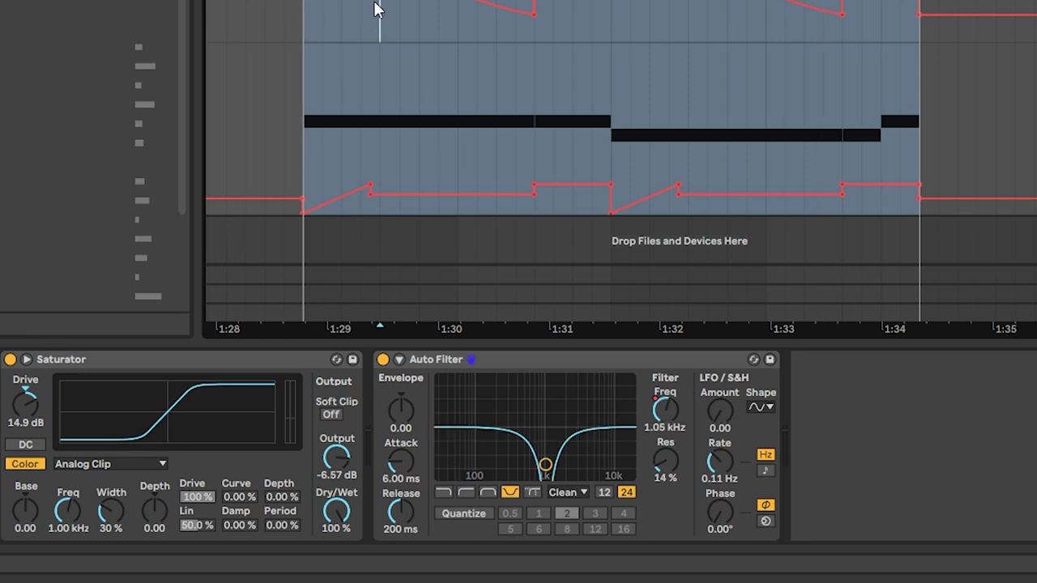
key("space")
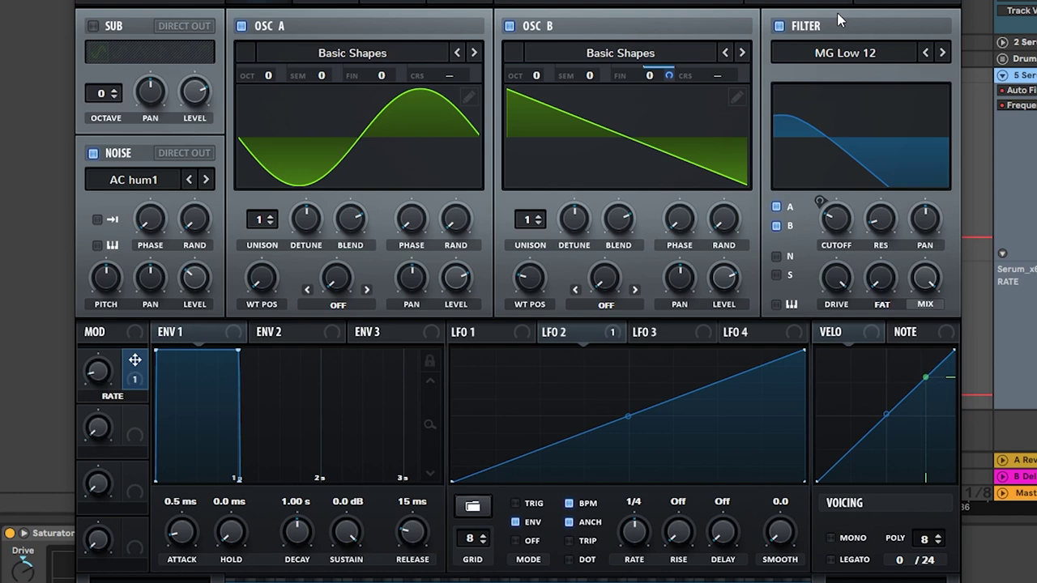
Step: Switch Serum's filter from MG Low 12 to the Phs 12+ phaser type, reset its drive, and raise the cutoff
left_click(827, 53)
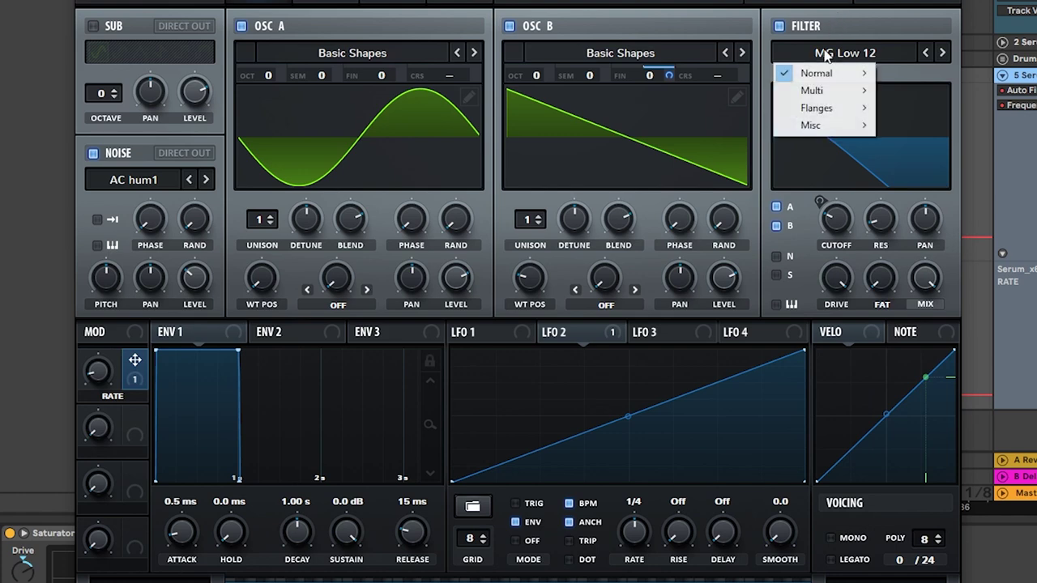
mouse_move(840, 92)
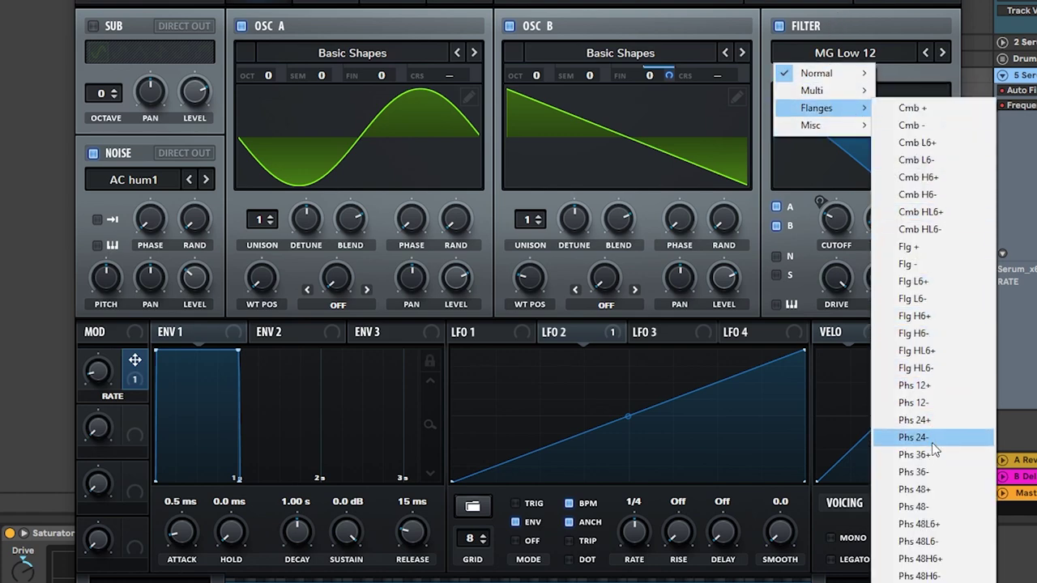
left_click(931, 386)
double_click(845, 218)
double_click(846, 276)
mouse_move(831, 236)
left_mouse_down()
mouse_move(846, 183)
mouse_move(832, 219)
left_mouse_up()
Step: Step Serum's filter through the following phaser types, past Phs 24+
left_click(942, 52)
left_click(942, 53)
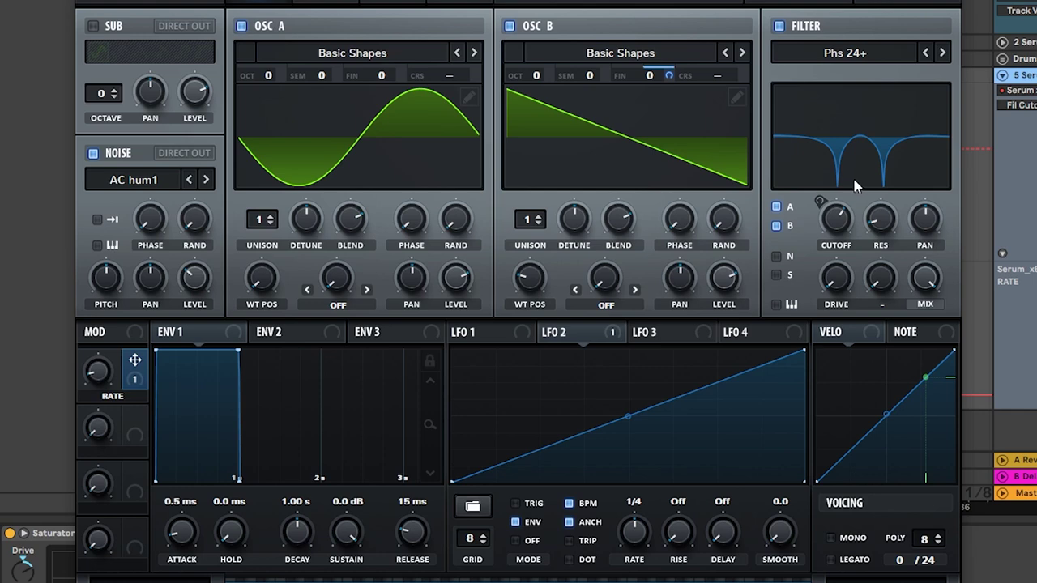
left_click(942, 52)
left_click(942, 53)
left_click(942, 53)
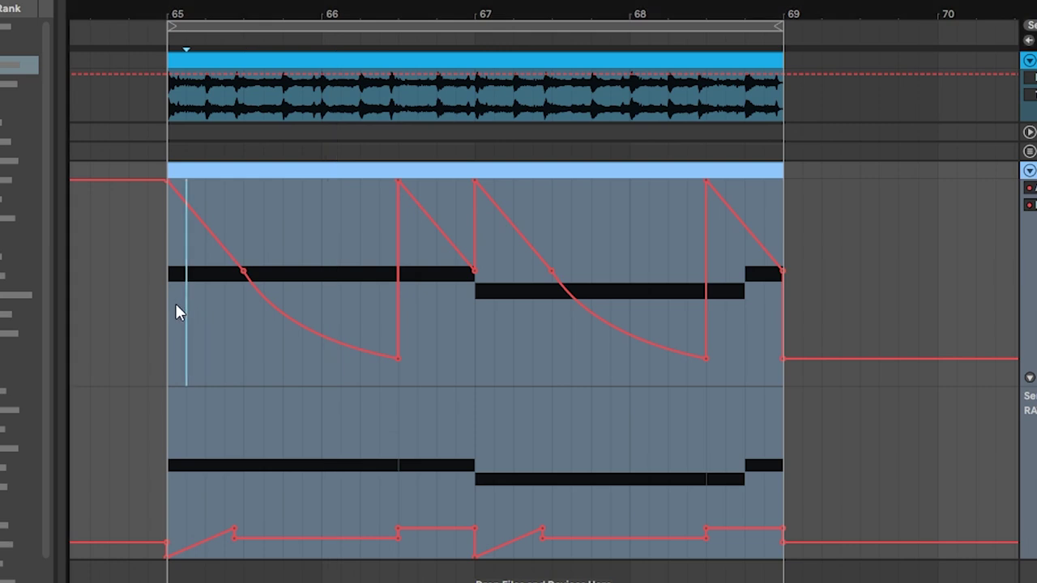
Step: Try replacing the curved frequency fall in bars 65–66 with a spike and duplicating it toward mid-bar 66
left_click_drag(175, 303, 471, 318)
key("space")
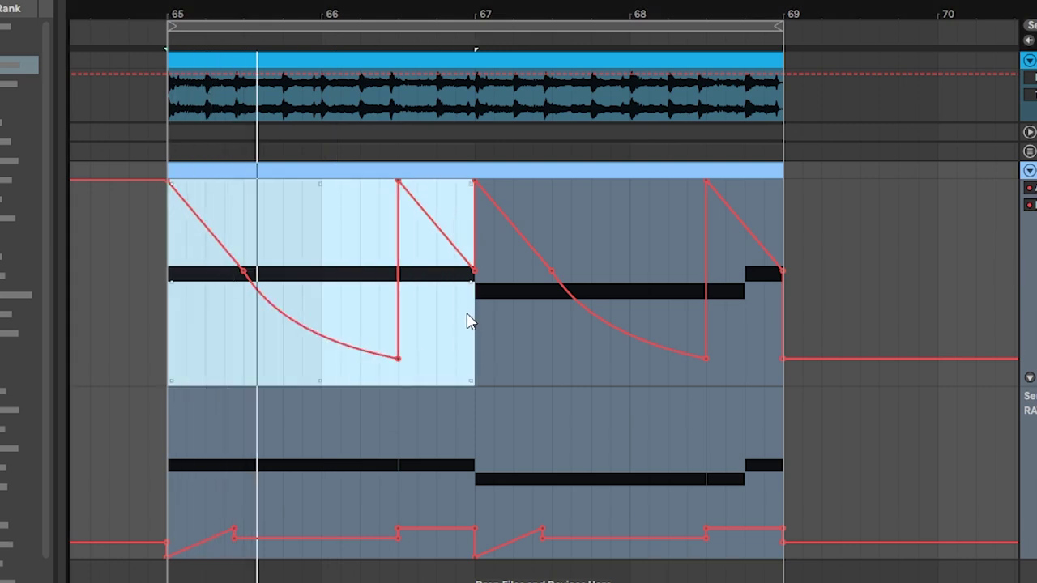
mouse_move(248, 347)
left_mouse_down()
mouse_move(394, 359)
mouse_move(389, 381)
mouse_move(362, 363)
mouse_move(285, 363)
mouse_move(285, 300)
left_mouse_up()
left_click(400, 374)
left_click(232, 333)
key("space")
left_click(244, 319)
key("space")
left_click_drag(302, 270, 323, 277)
left_click_drag(326, 233, 290, 218)
key("ctrl+d")
key("ctrl+d")
Step: Try uneven peaks and dips in the zigzag frequency automation before mid-bar 66, and play the result
left_click(362, 304)
left_click_drag(329, 316, 362, 326)
mouse_move(343, 260)
left_mouse_down()
mouse_move(345, 311)
mouse_move(395, 311)
mouse_move(366, 312)
mouse_move(384, 297)
mouse_move(356, 356)
left_mouse_up()
left_click(385, 310)
left_click(284, 338)
key("space")
key("space")
left_click(233, 335)
key("space")
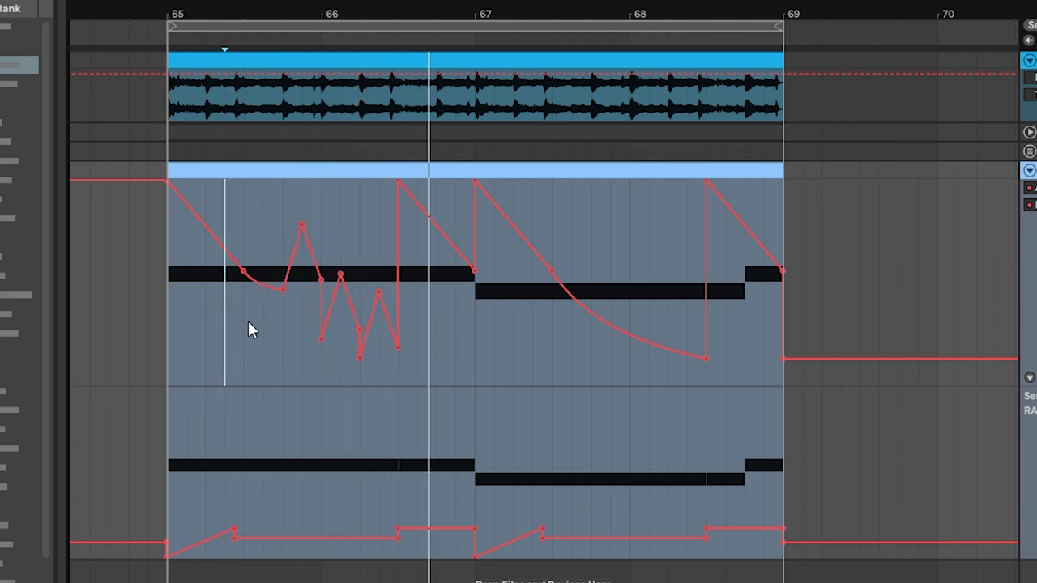
Step: Copy the smooth frequency automation of bars 67–68 over the zigzag in bars 65–66, and play the loop
left_click_drag(475, 357, 784, 357)
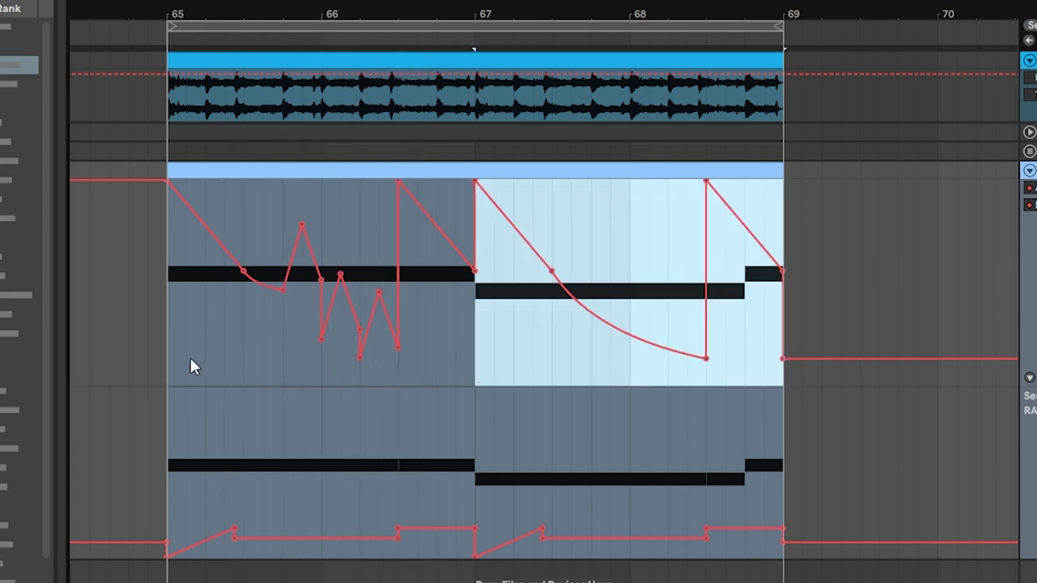
key("ctrl+c")
left_click(168, 334)
key("ctrl+v")
key("space")
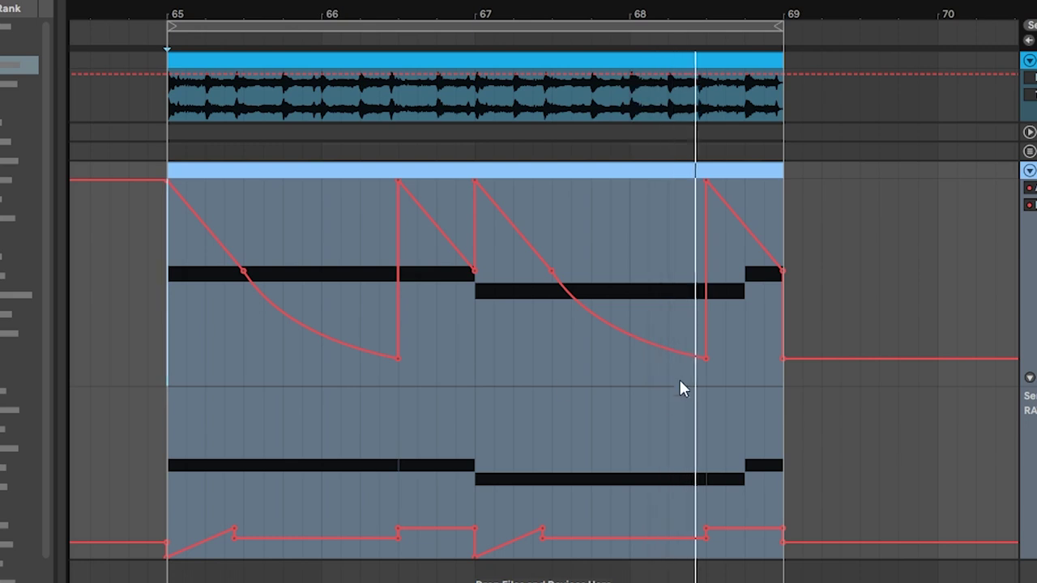
key("space")
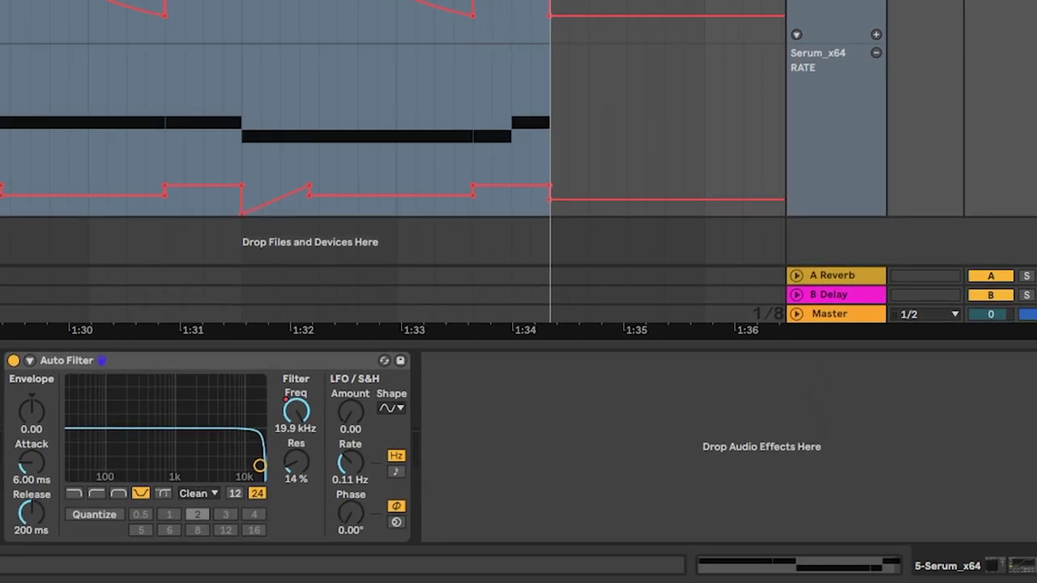
Step: Add Erosion after the Auto Filter in Wide Noise mode, with frequency 2.43 kHz and amount 45.2, and play it
left_click(101, 359)
left_click_drag(1, 356, 502, 423)
left_click(516, 477)
key("space")
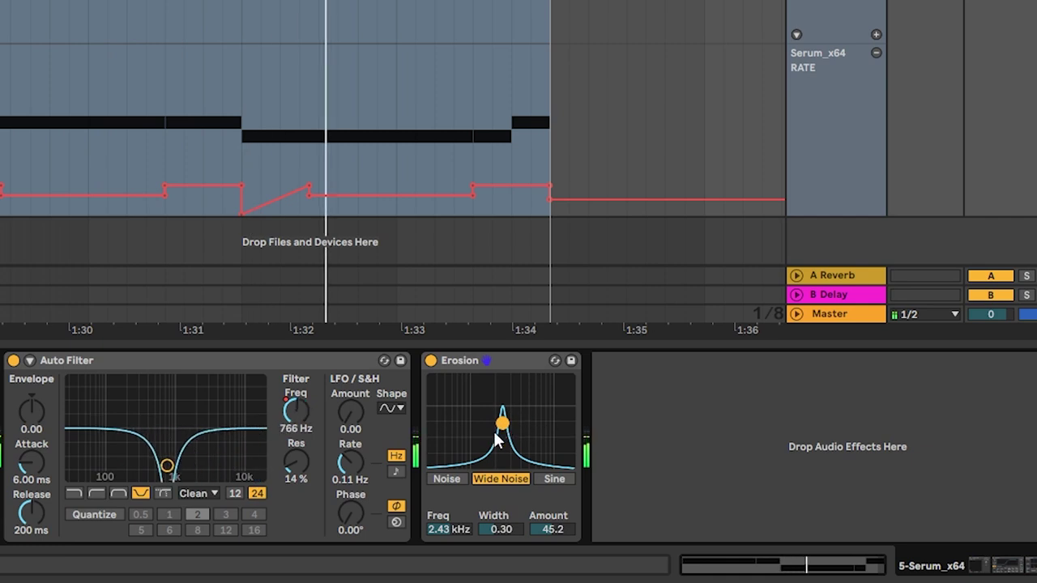
Step: Add SerumFX after Erosion, enable its filter effect, and set the filter type to Band 24
left_click(486, 361)
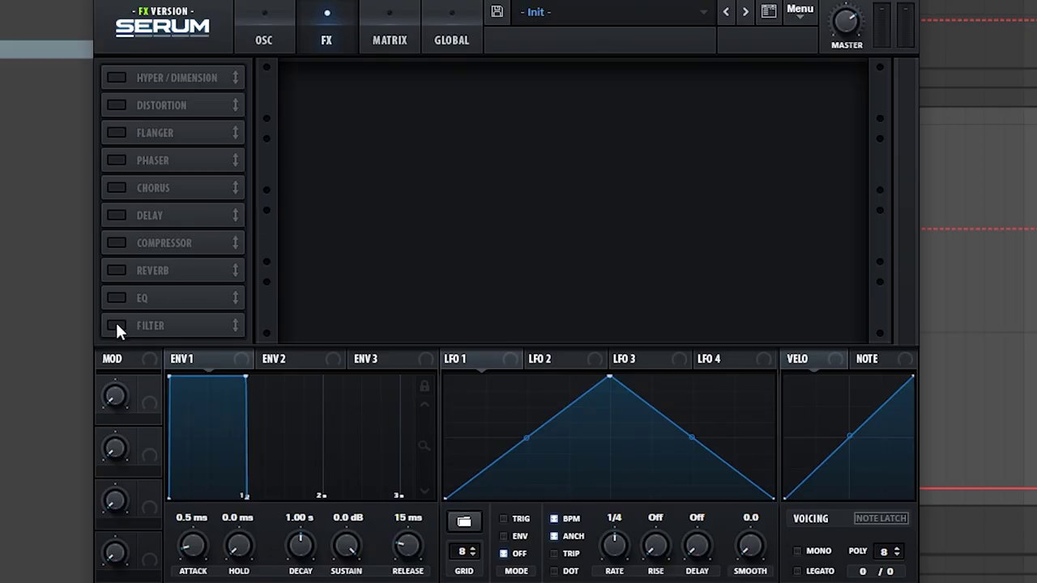
left_click(116, 325)
left_click(407, 94)
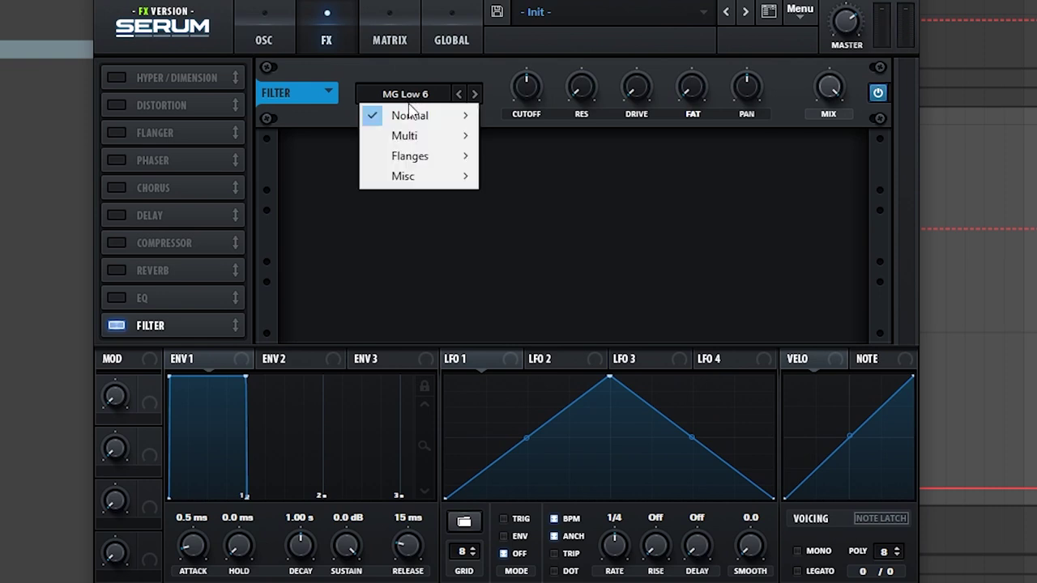
mouse_move(411, 116)
left_click(558, 376)
Step: Sweep the SerumFX band-pass cutoff up from about 74 Hz to around 791 Hz while listening
mouse_move(518, 116)
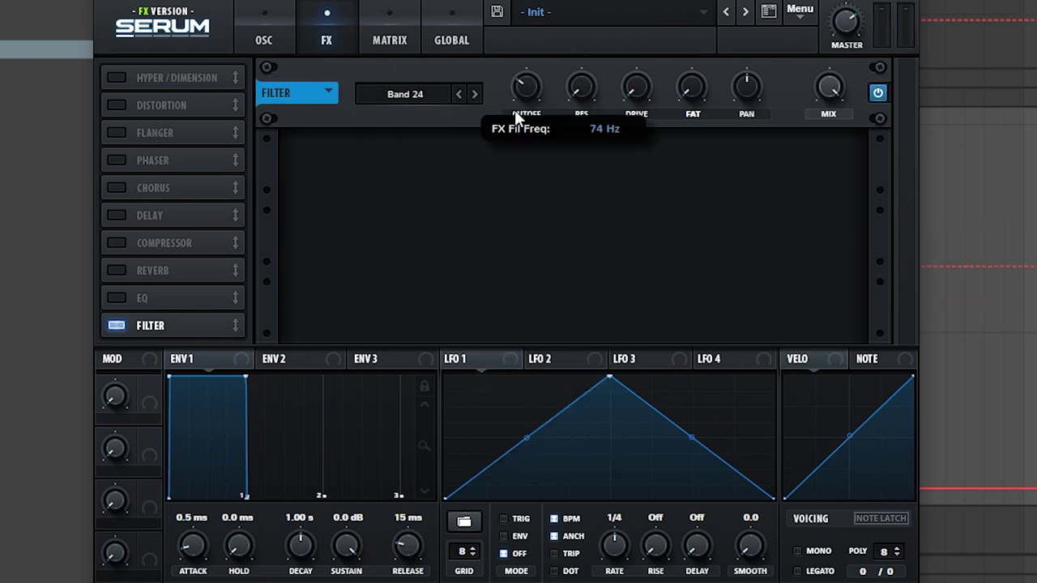
left_click_drag(516, 114, 527, 106)
left_click_drag(543, 70, 531, 87)
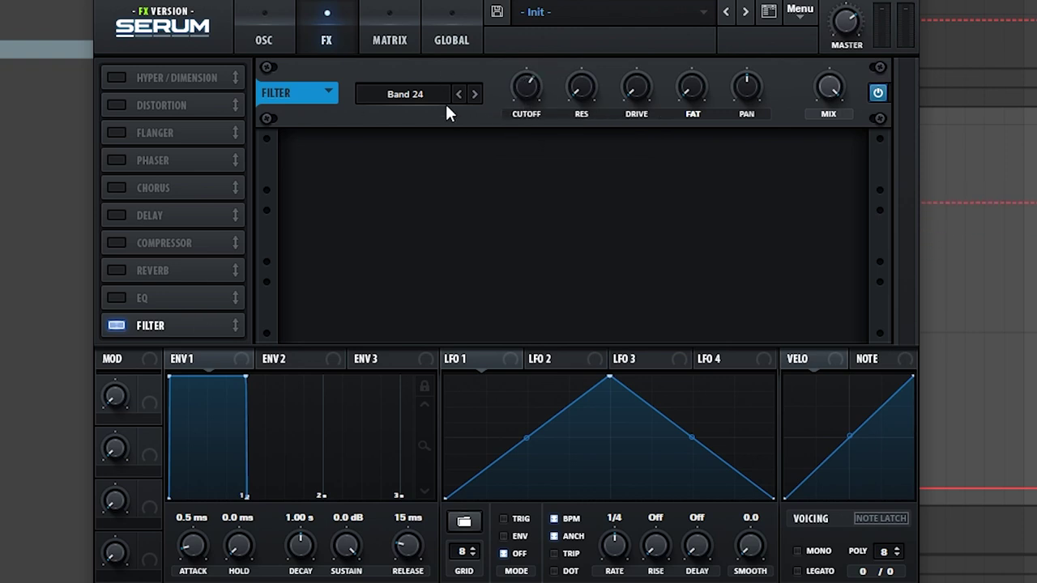
scroll(518, 94, "up", 4)
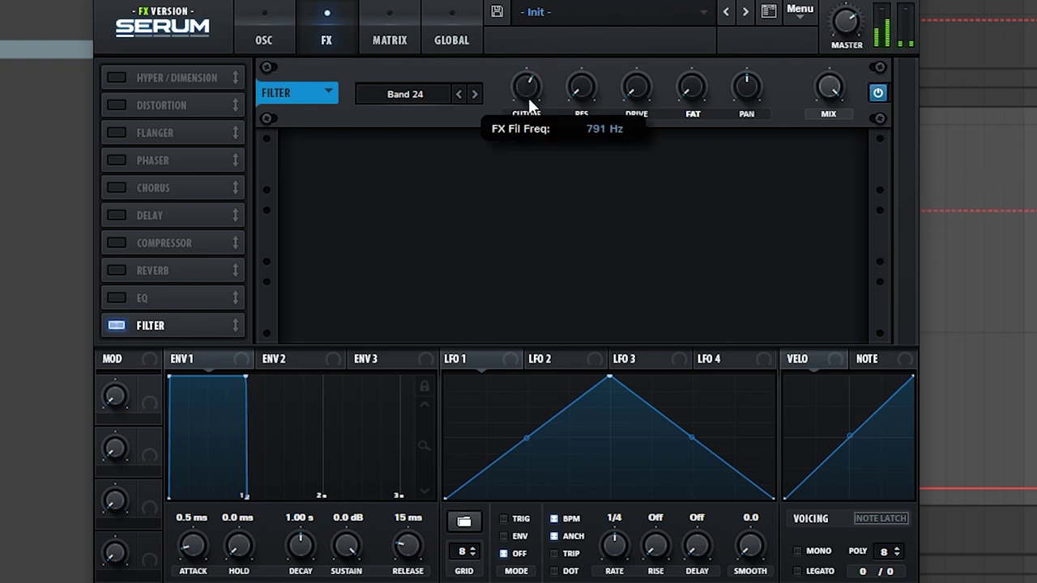
mouse_move(532, 95)
left_mouse_down()
mouse_move(535, 86)
mouse_move(528, 110)
mouse_move(529, 97)
left_mouse_up()
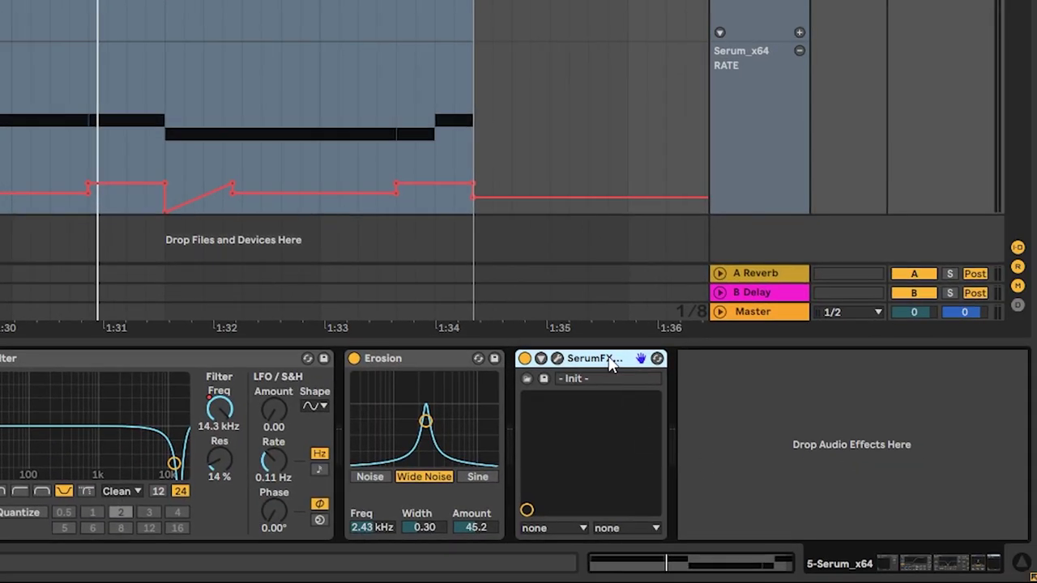
Step: Group SerumFX into an Audio Effect Rack and duplicate its chain as "Lows"
key("ctrl+g")
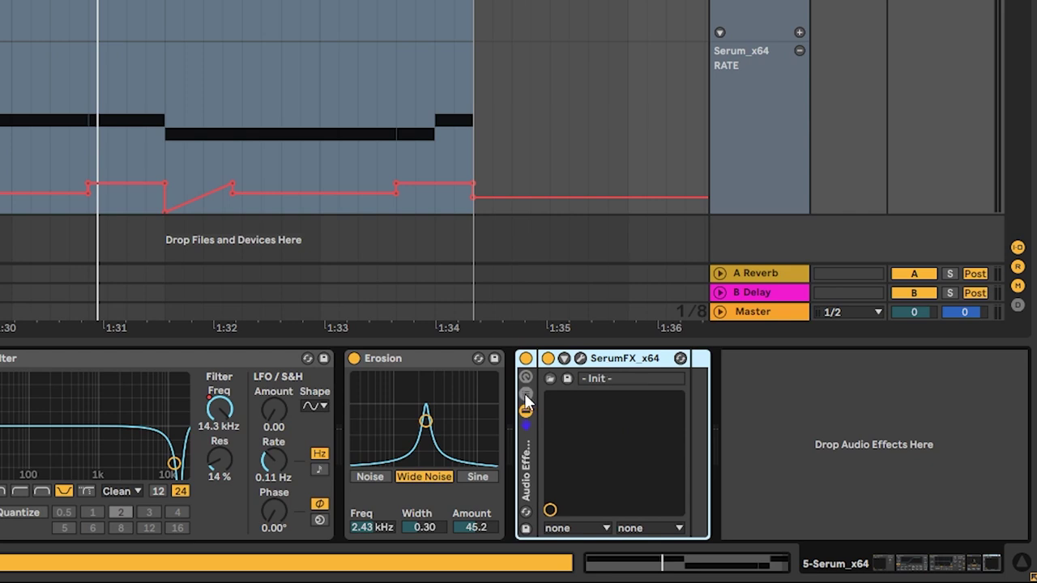
left_click(526, 393)
left_click(605, 410)
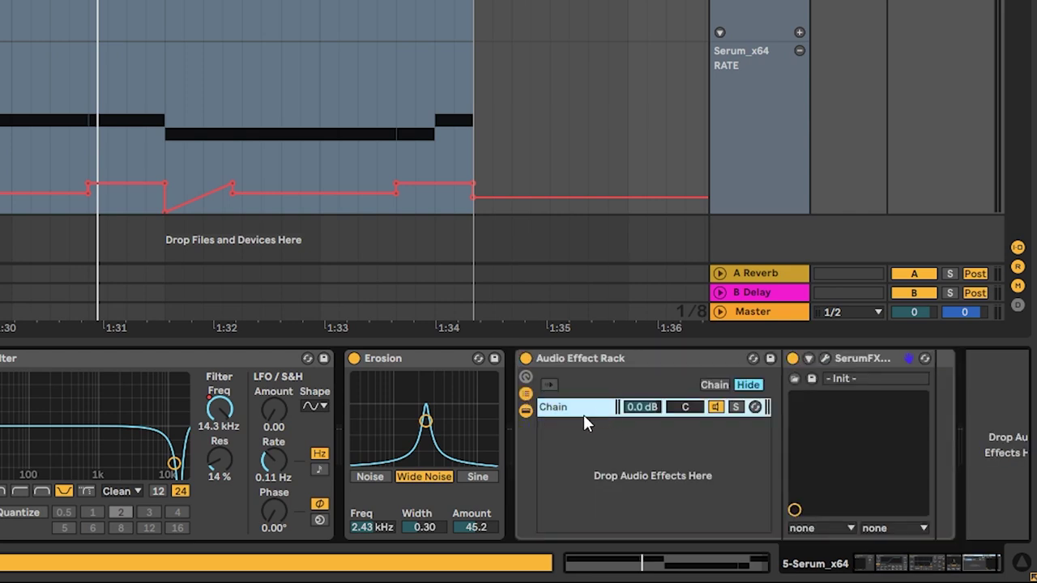
key("ctrl+d")
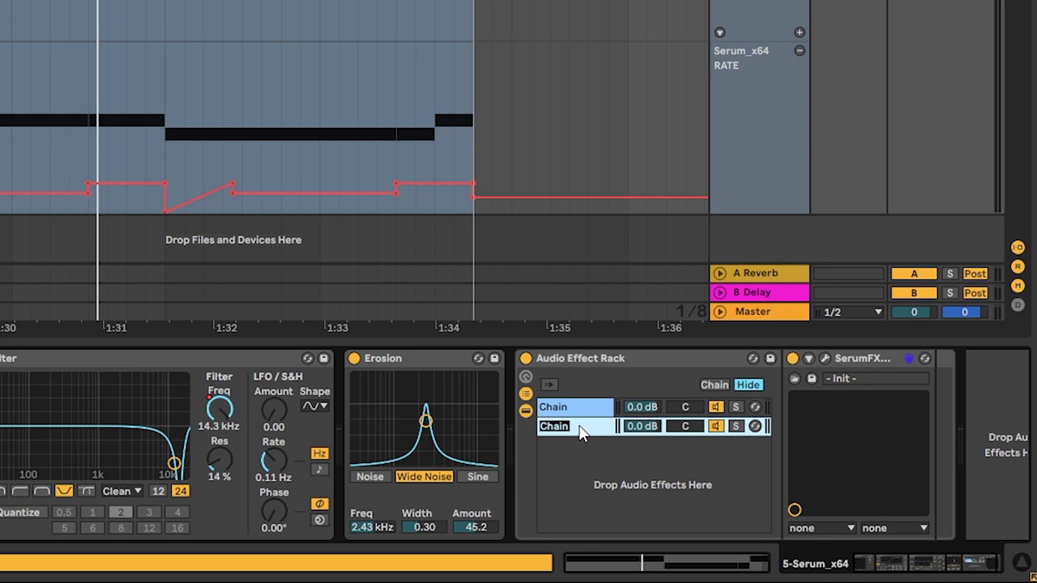
type("Lows")
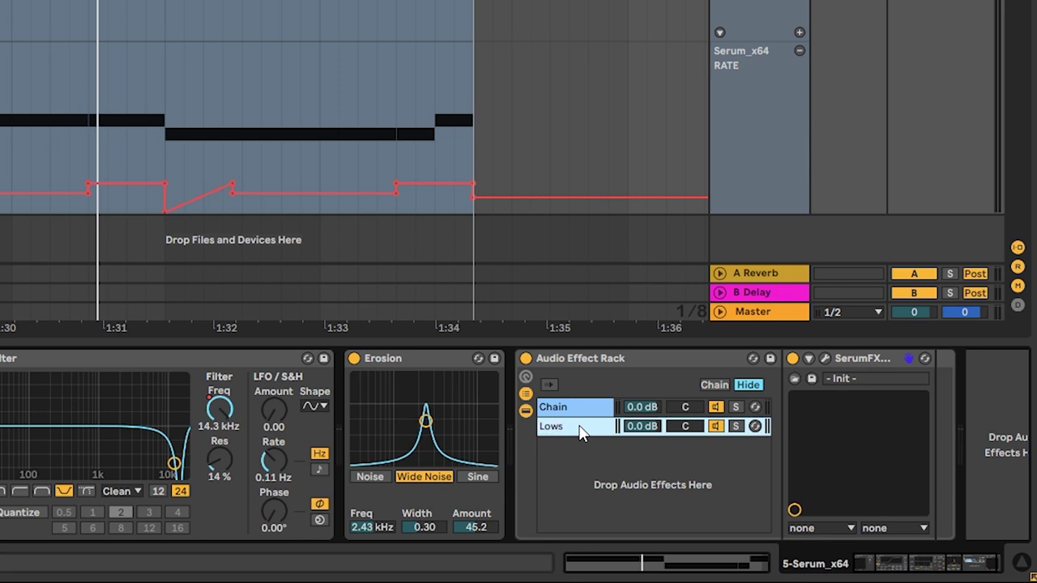
Step: Name the first rack chain "Highs" and solo the Lows chain with its SerumFX turned off
left_click(557, 411)
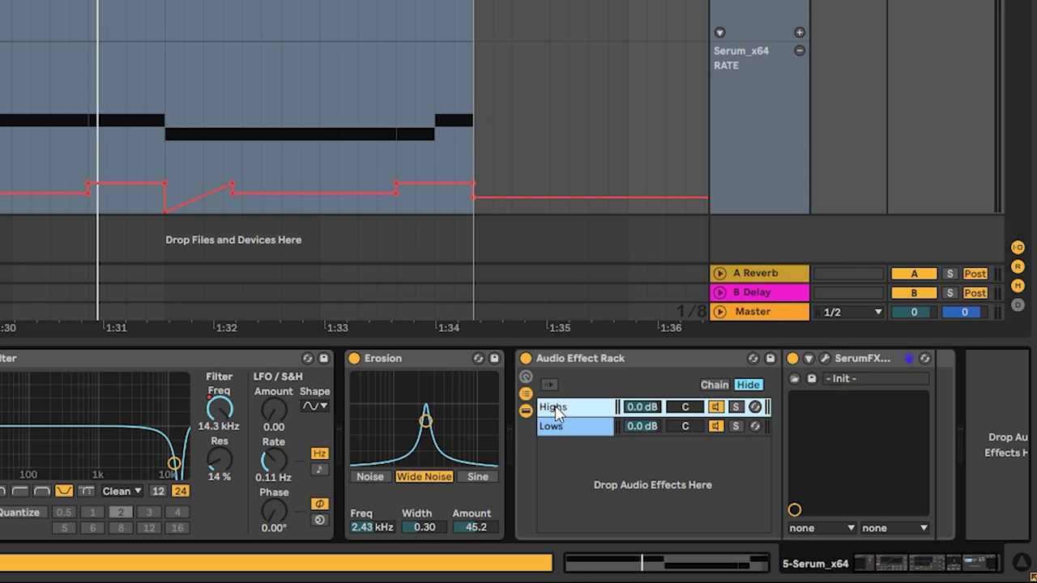
left_click(578, 426)
left_click(735, 426)
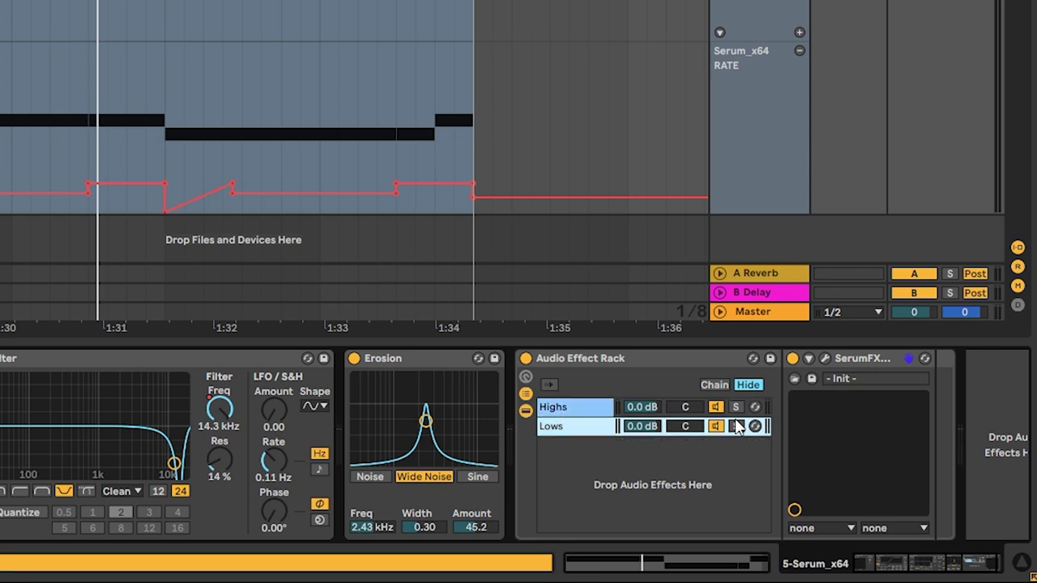
left_click(793, 359)
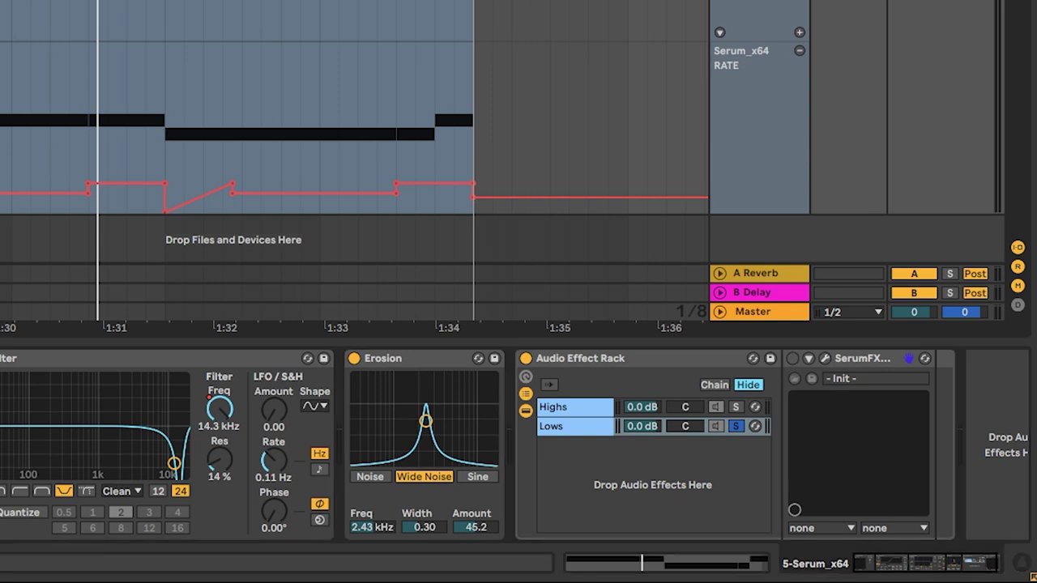
Step: Add EQ Eight before SerumFX in the Lows chain and low-pass it with band 8 at 825 Hz
left_click_drag(2, 243, 793, 415)
key("space")
left_click(941, 529)
left_click_drag(956, 447, 808, 455)
key("space")
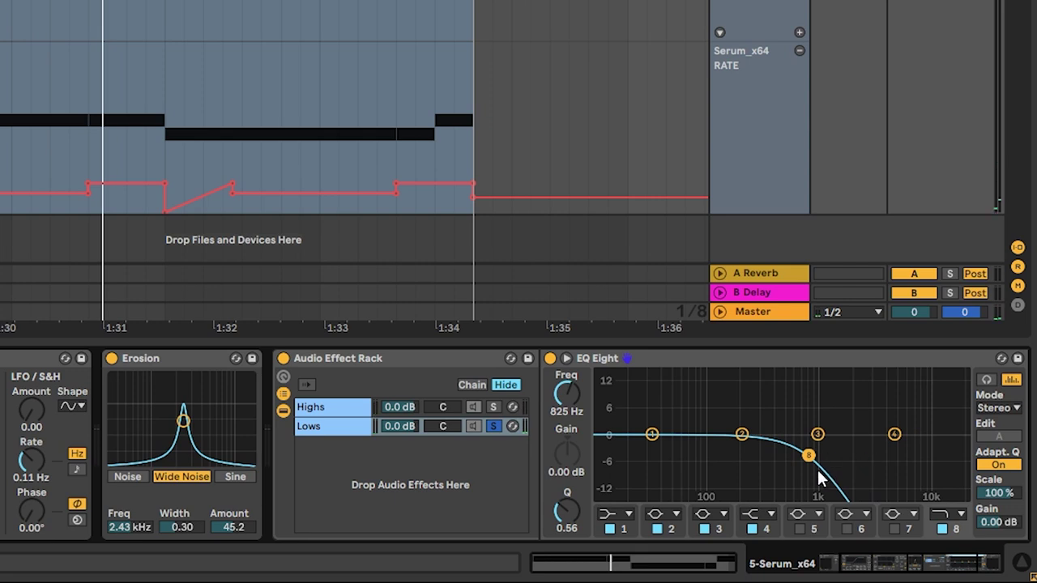
Step: Solo the Highs chain and move the filter directly below Distortion in its SerumFX, trying out the cutoff during playback
left_click(315, 411)
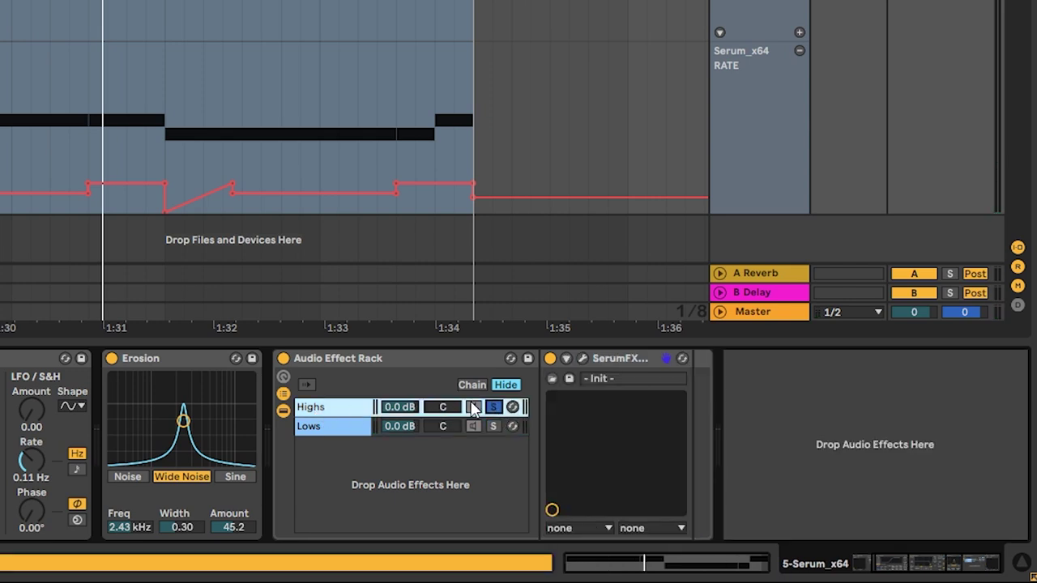
key("space")
left_click(584, 358)
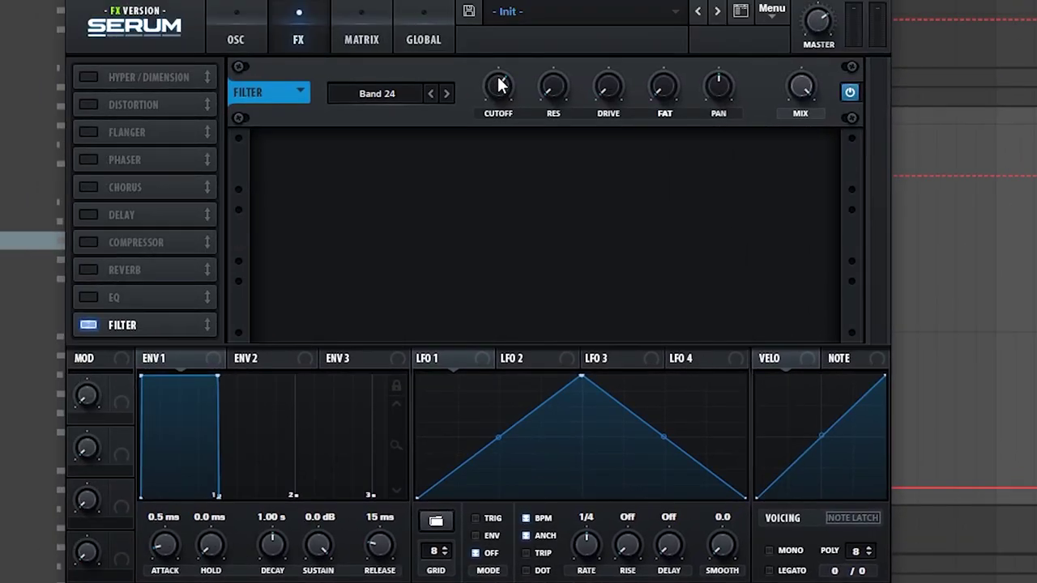
left_click_drag(498, 76, 490, 106)
left_click_drag(207, 324, 152, 107)
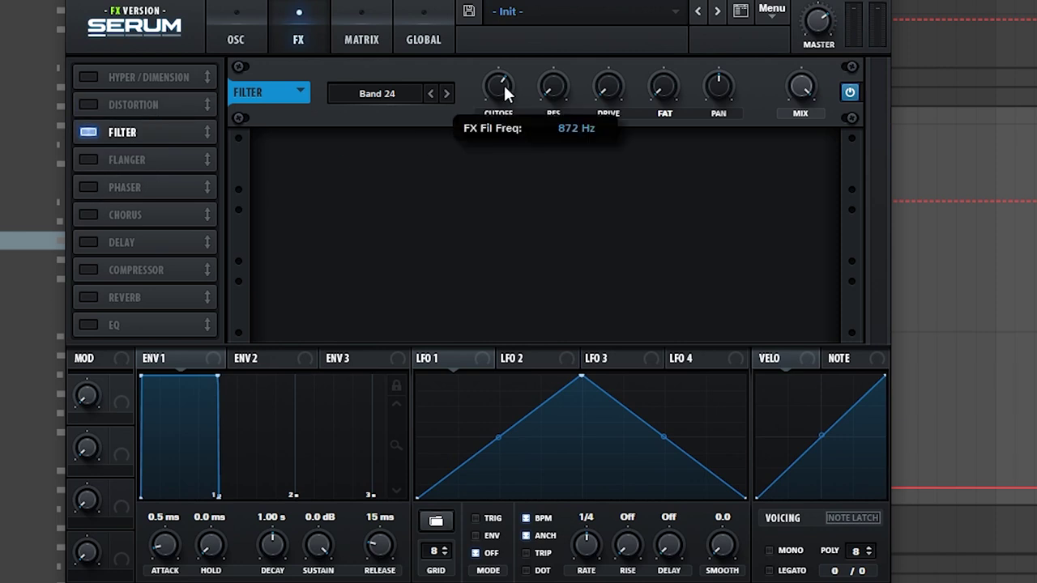
left_click_drag(487, 91, 491, 85)
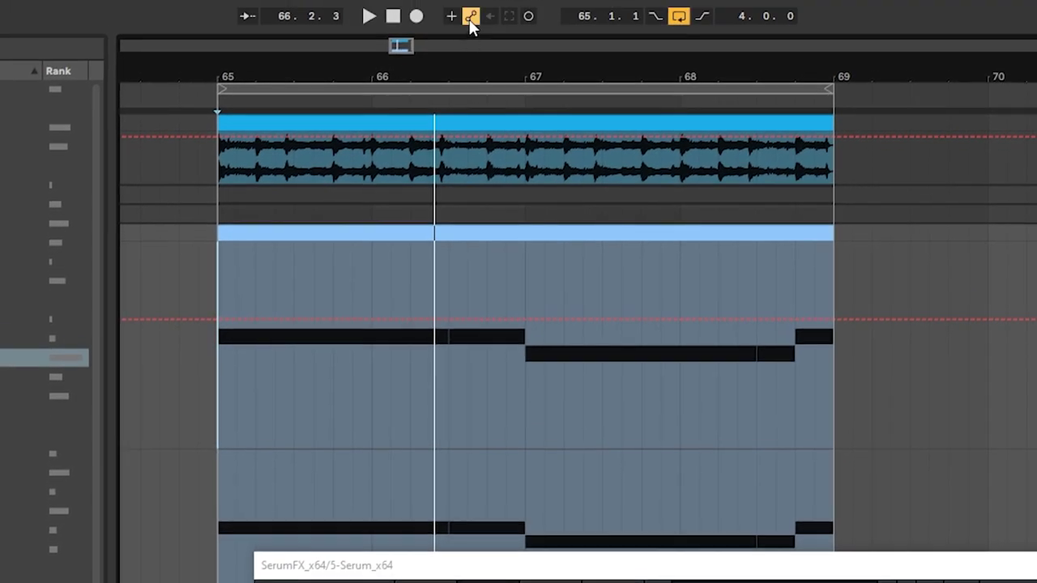
Step: Record a wavy up-and-down sweep of the SerumFX filter cutoff as automation across the whole four-bar clip
left_click(198, 409)
left_click(217, 409)
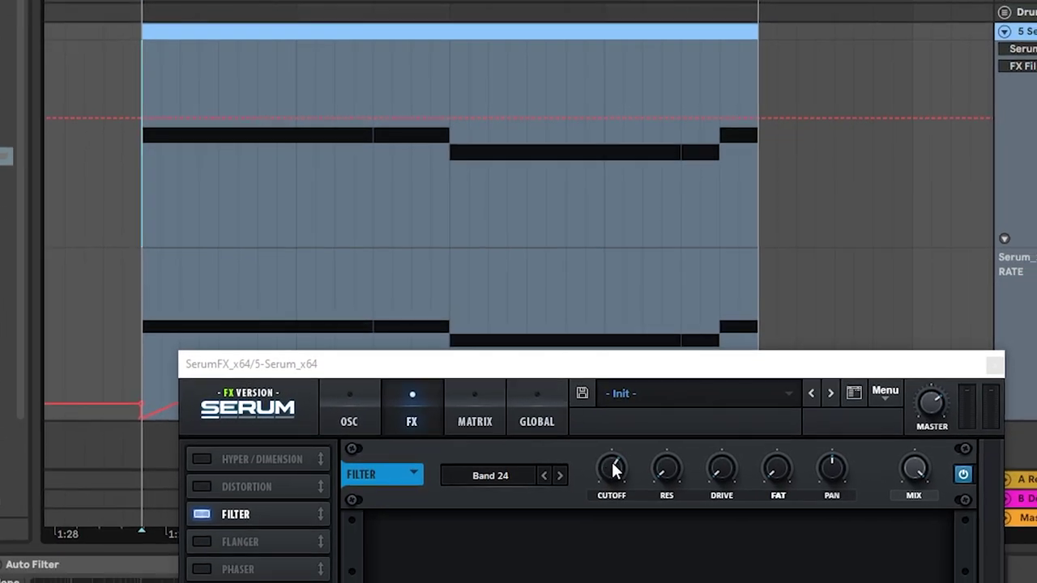
key("F9")
mouse_move(613, 470)
left_mouse_down()
mouse_move(606, 481)
mouse_move(609, 456)
mouse_move(609, 491)
mouse_move(622, 450)
mouse_move(599, 490)
mouse_move(613, 449)
mouse_move(612, 477)
mouse_move(622, 452)
mouse_move(604, 483)
mouse_move(609, 469)
mouse_move(599, 470)
left_mouse_up()
Step: Check the recorded cutoff automation across the clip by playing it from the start
left_click(180, 203)
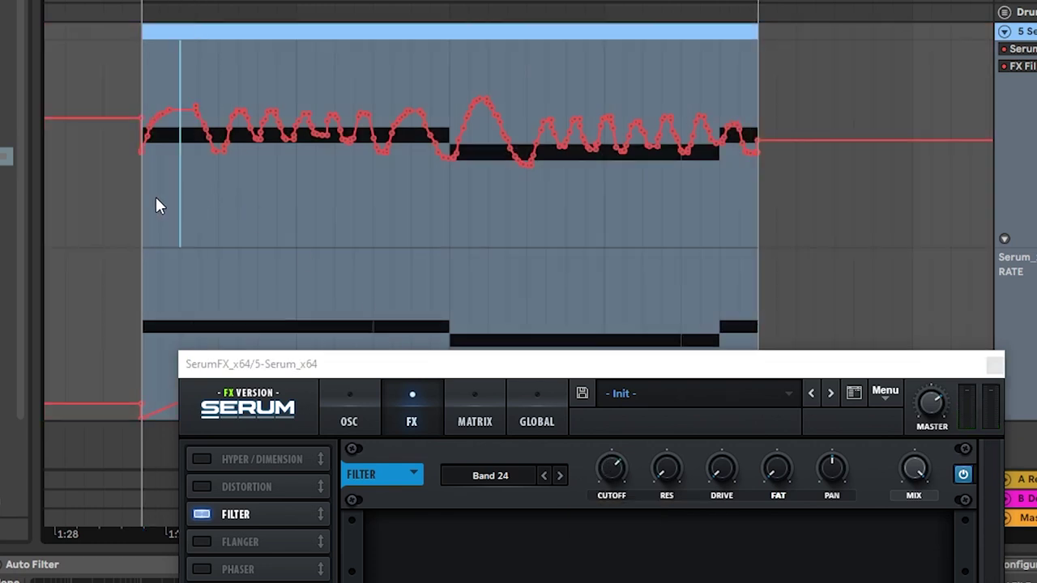
left_click(156, 197)
left_click(144, 194)
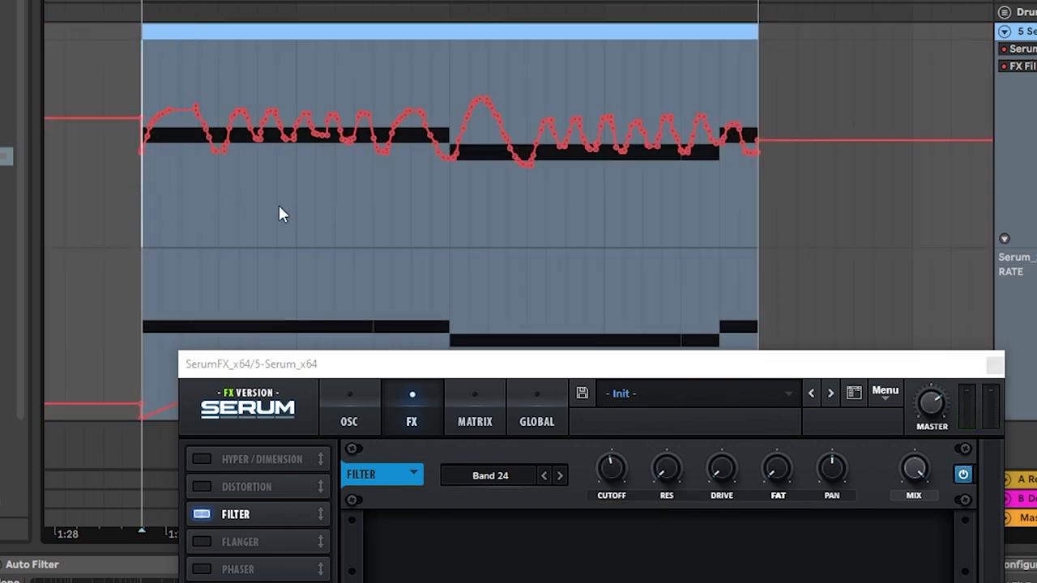
left_click_drag(142, 192, 475, 215)
left_click(760, 230, "shift")
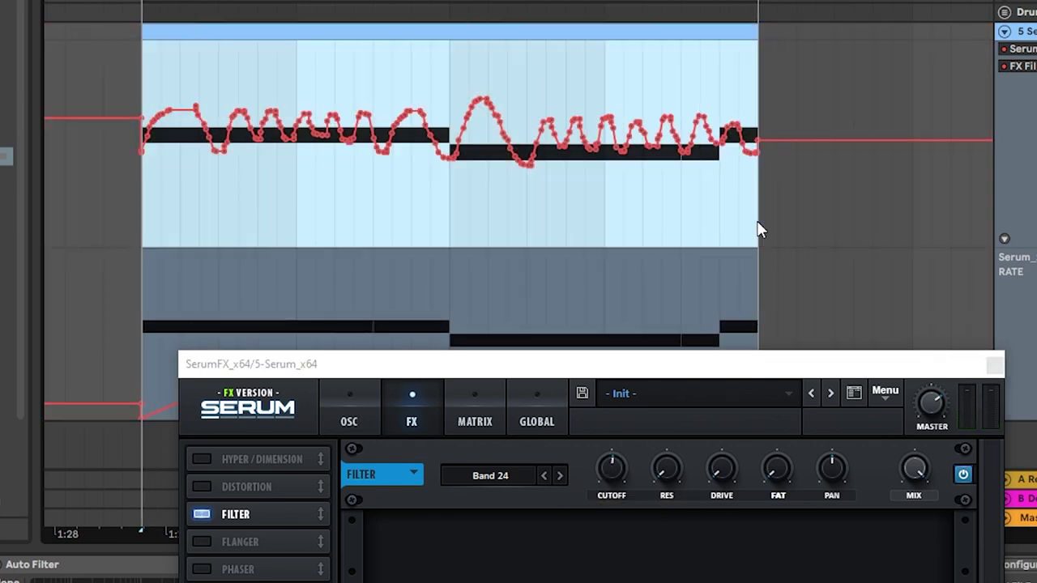
left_click(161, 204)
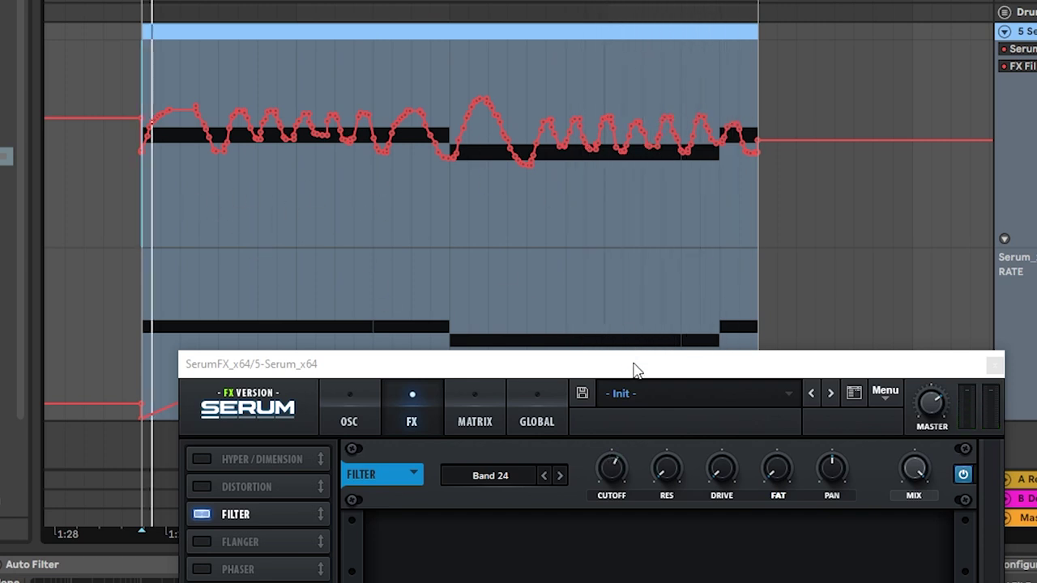
Step: Enable the Flanger below the filter in SerumFX and turn its rate down to minimum
left_click_drag(634, 365, 580, 300)
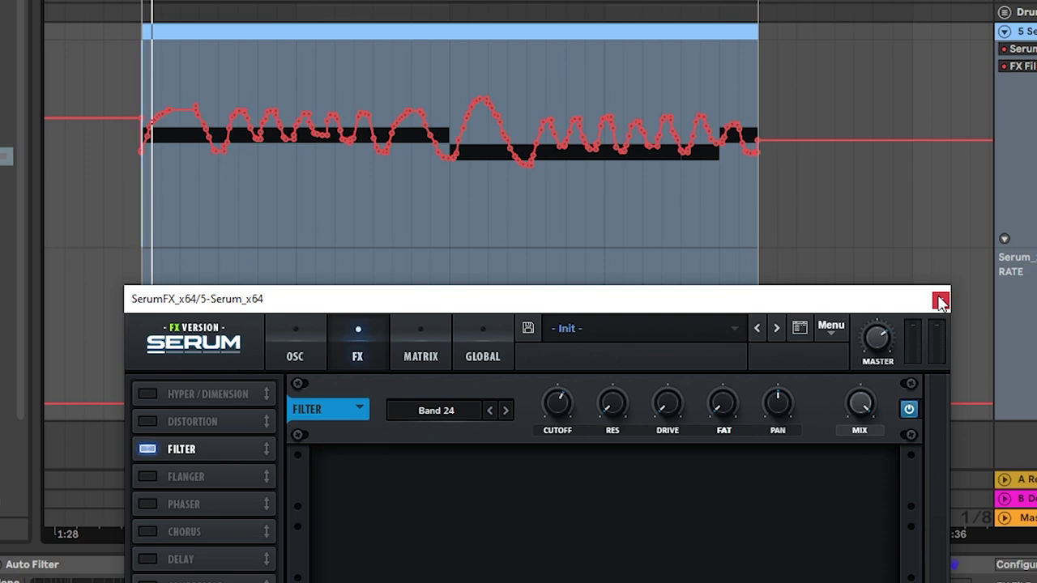
left_click(148, 477)
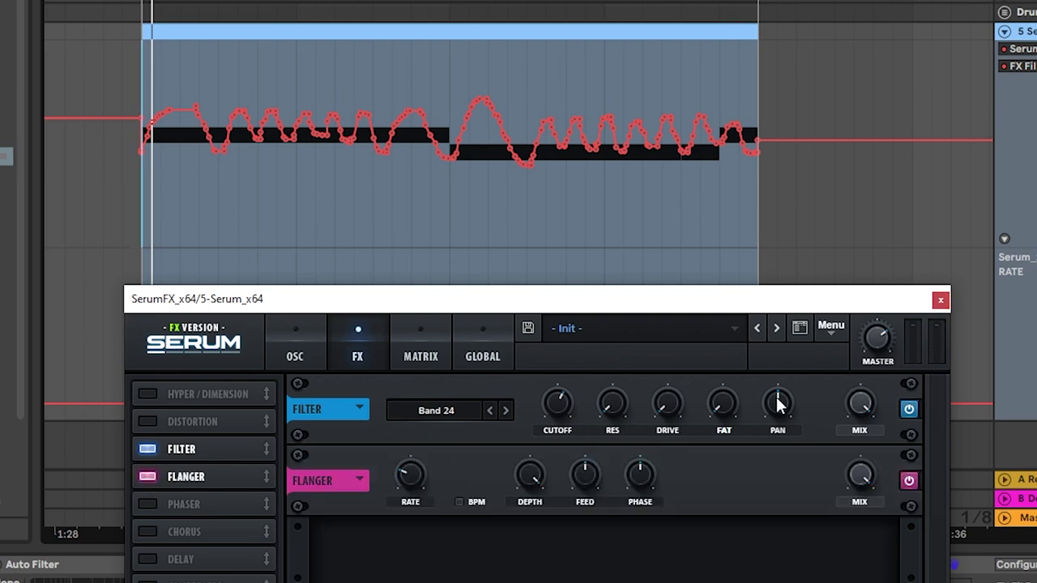
key("space")
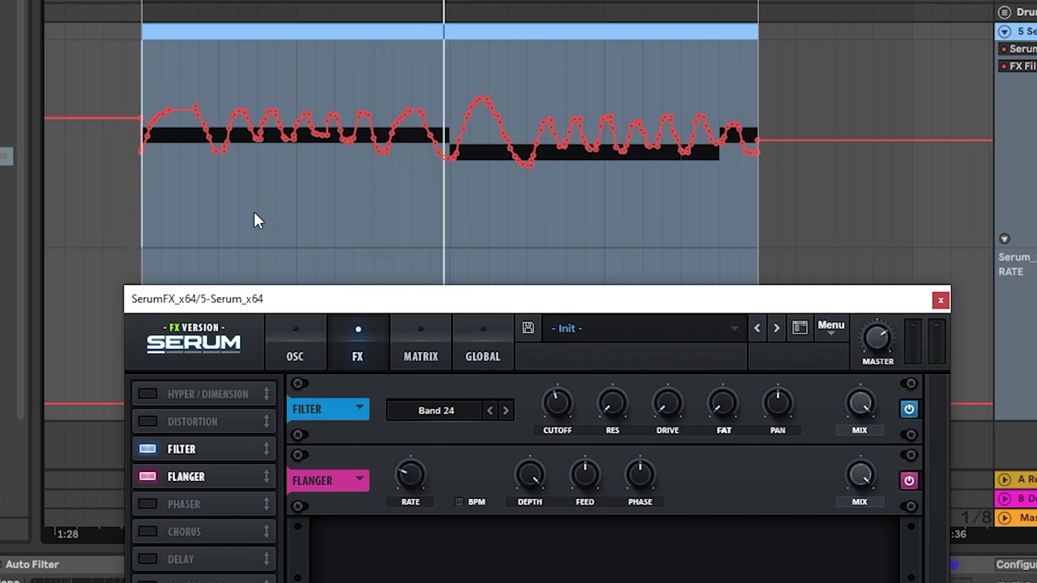
left_click_drag(410, 471, 402, 566)
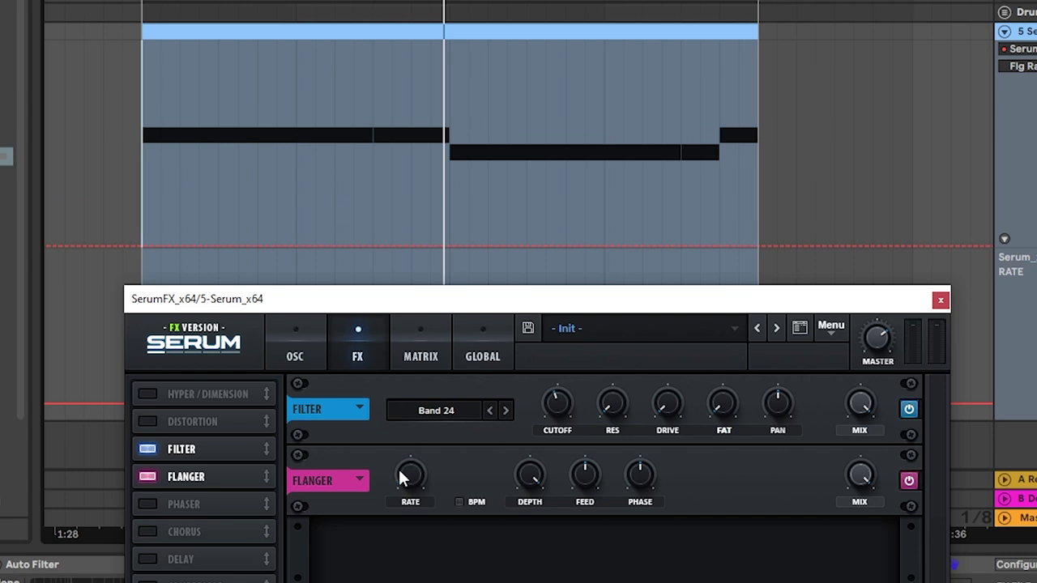
Step: Automate the Flanger depth to ramp from 0 up to 0.56 over the first half of the clip
left_click(526, 477)
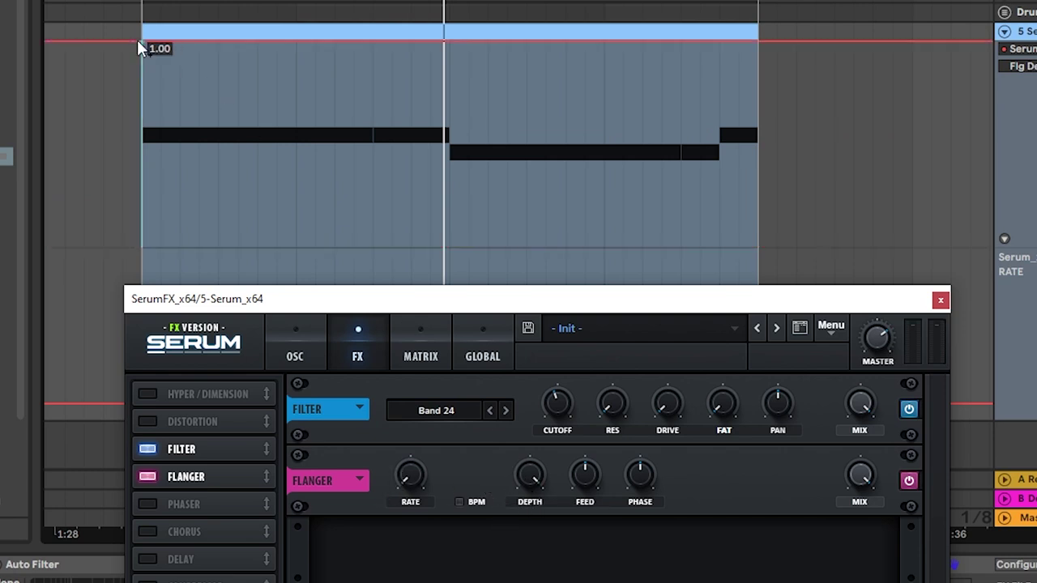
left_click(941, 299)
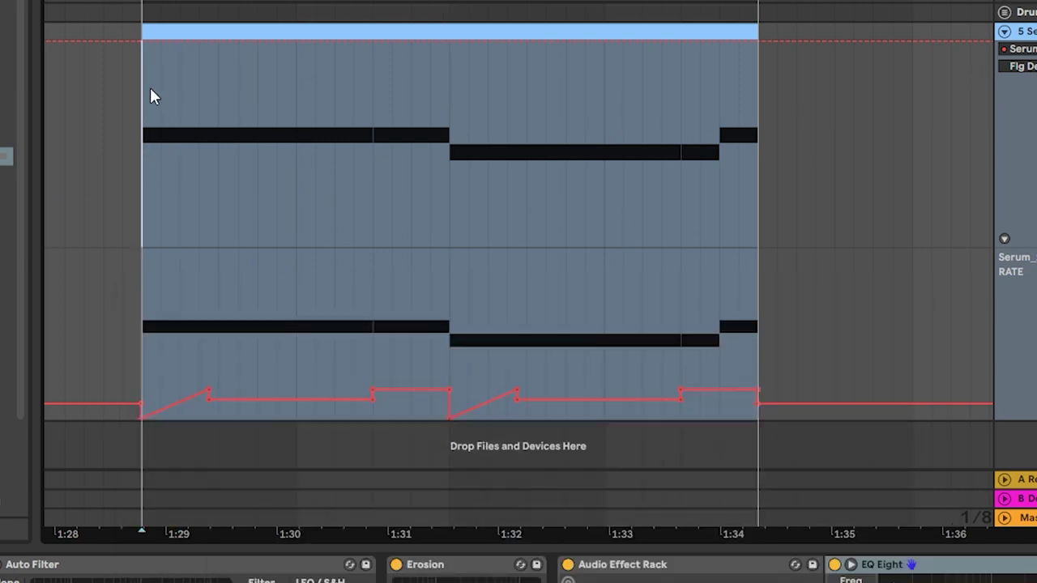
scroll(147, 61, "up", 5)
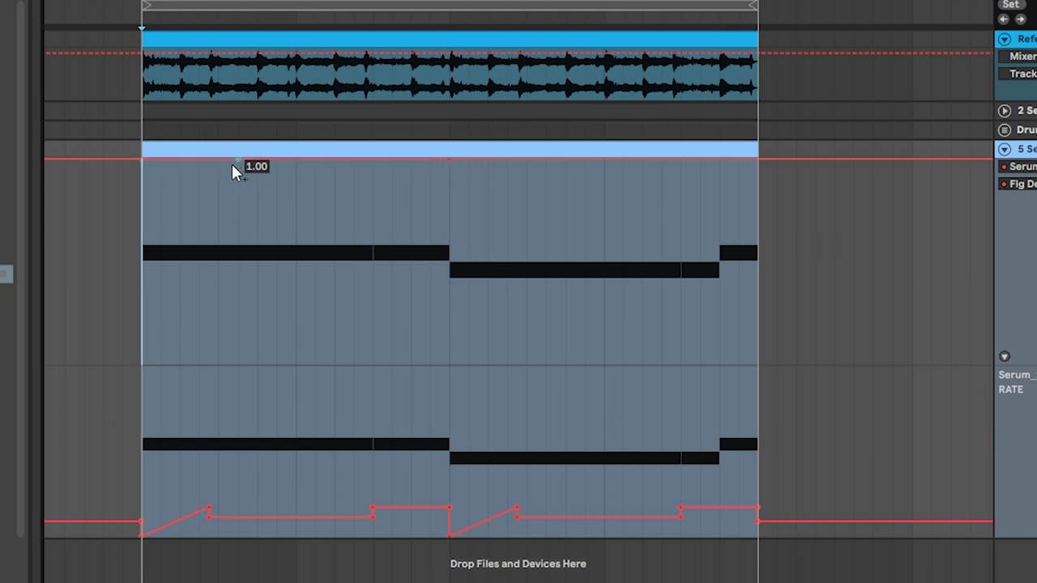
left_click_drag(142, 159, 142, 361)
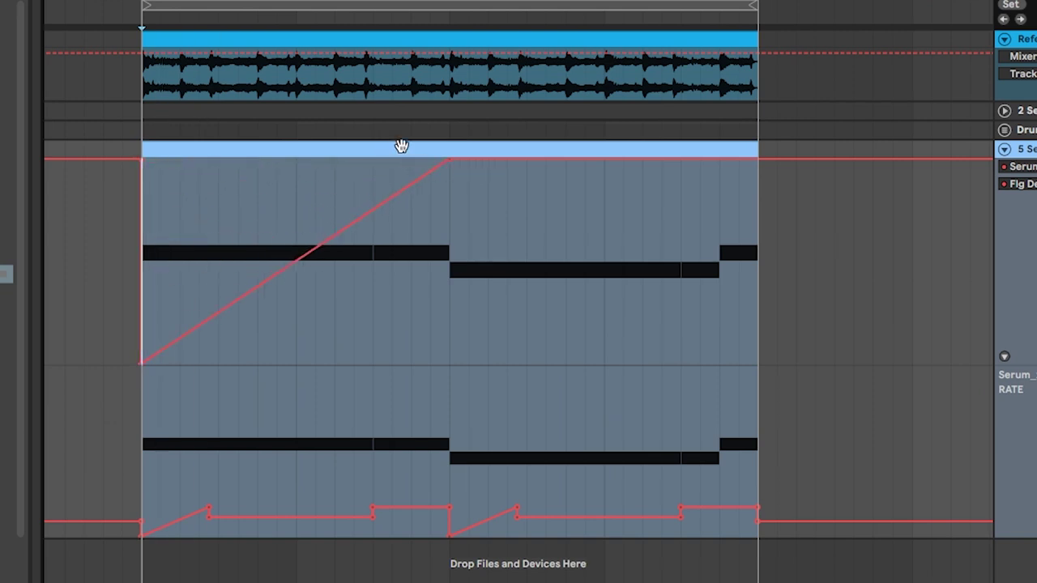
left_click_drag(452, 162, 452, 252)
key("space")
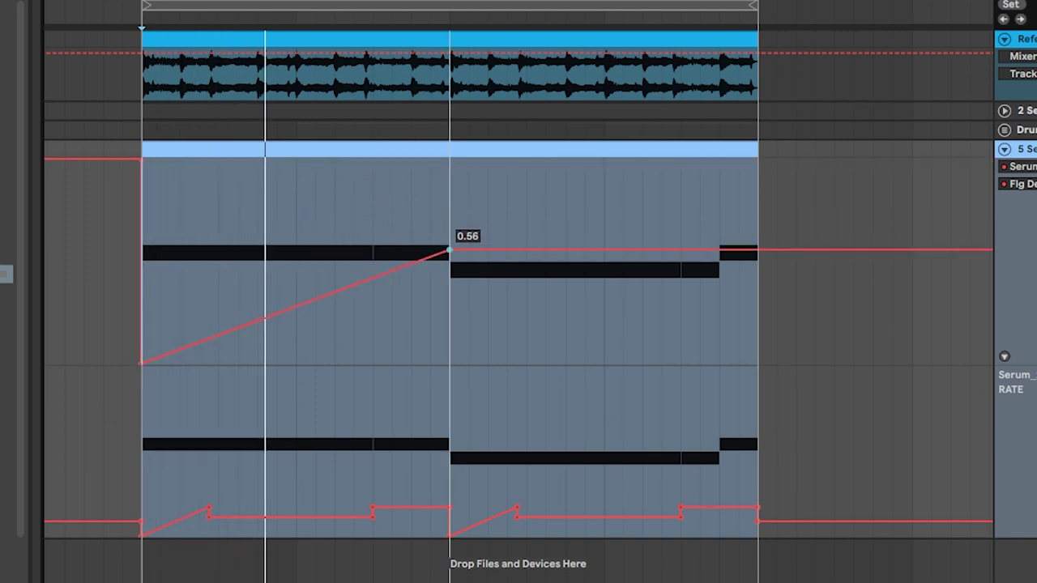
Step: Duplicate the Flanger depth ramp onto the second half of the clip and play it from the start
left_click_drag(451, 234, 142, 239)
key("ctrl+d")
left_click(220, 229)
left_click(153, 241)
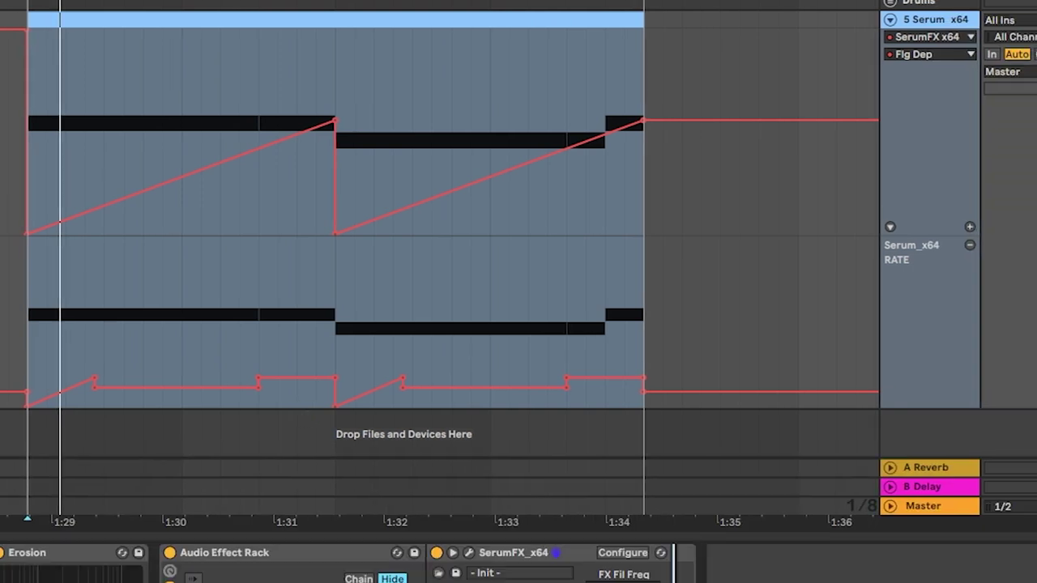
Step: Add EQ Eight after SerumFX in the Highs chain and cut its lows steeply with band 1 at 261 Hz
left_click_drag(6, 273, 483, 424)
left_click(584, 514)
left_click(572, 394)
key("space")
left_click_drag(613, 448, 714, 459)
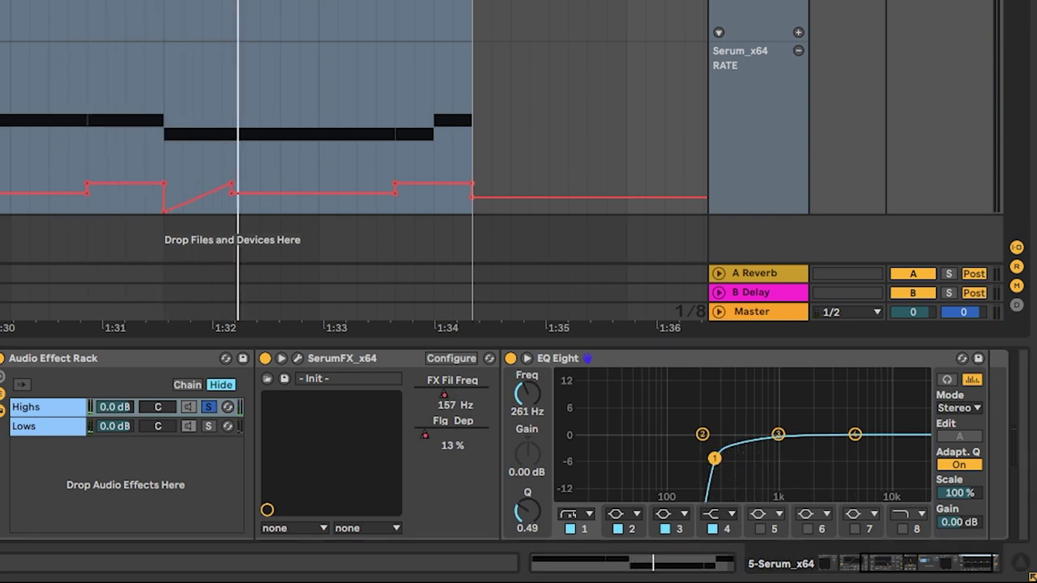
Step: Add iZotope Trash 2 after EQ Eight, enable Multiband, and bend the band 3 shape curve strongly upward
left_click_drag(823, 269, 969, 422)
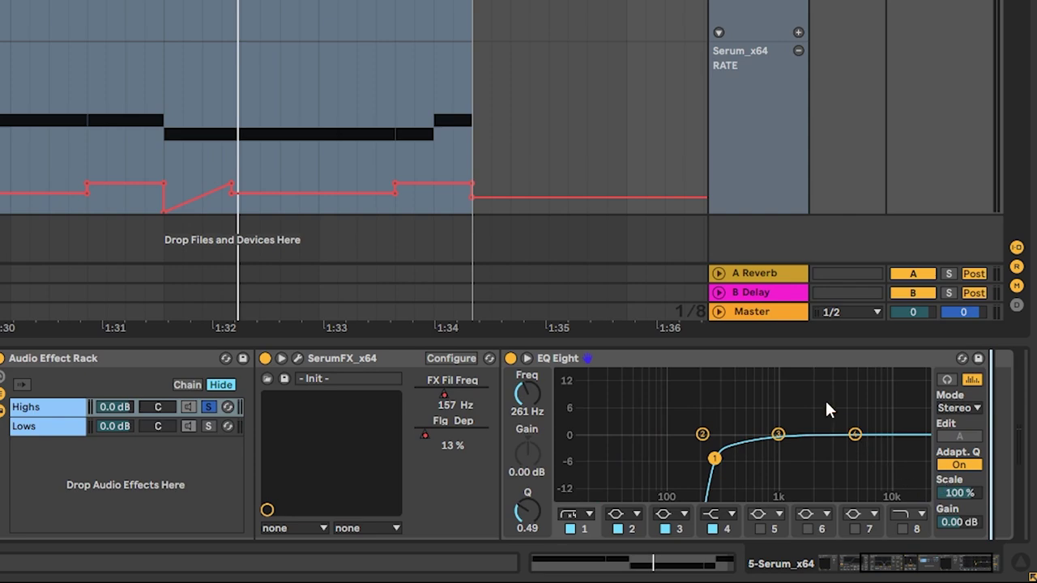
left_click_drag(918, 507, 894, 481)
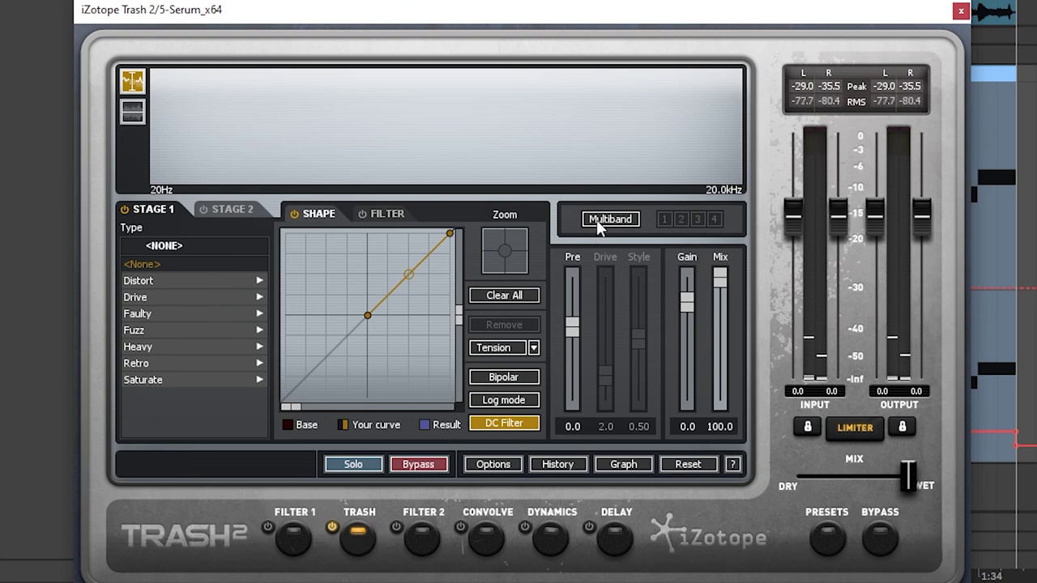
left_click(599, 219)
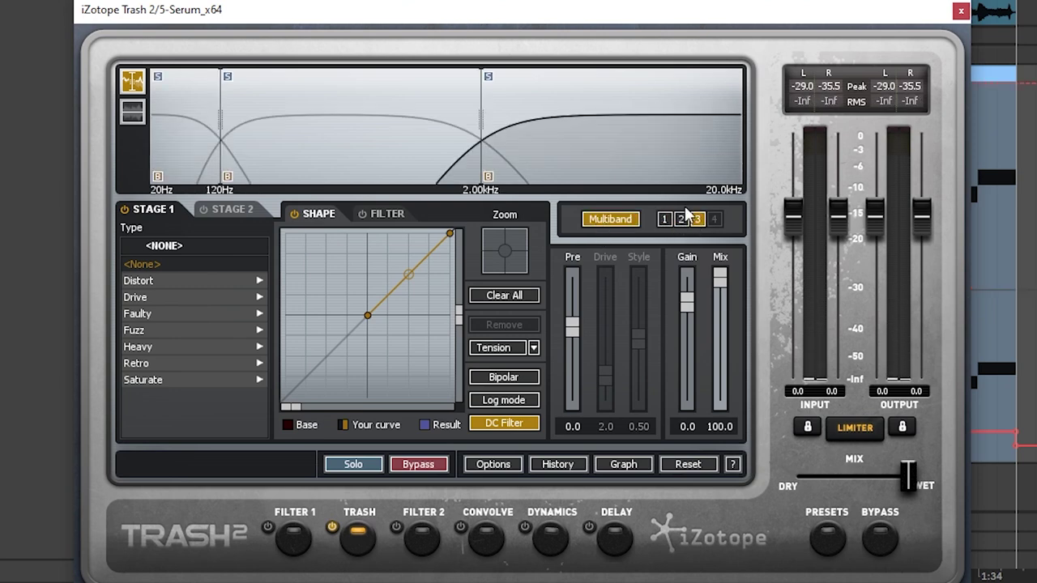
left_click_drag(398, 277, 405, 241)
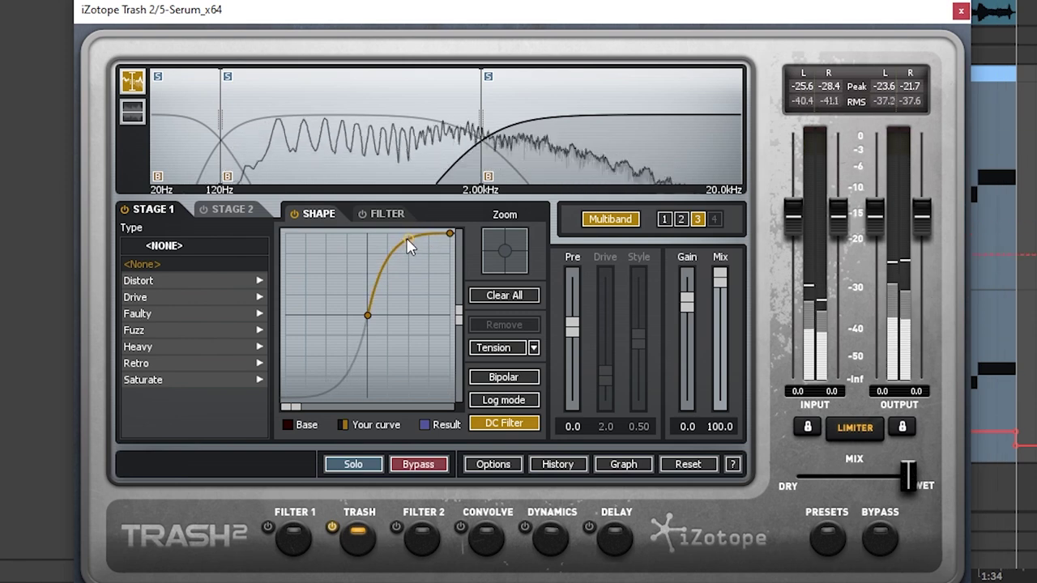
Step: Balance both chains soloed together, with Highs at 6.0 dB and Lows at -2.0 dB
left_click(961, 12)
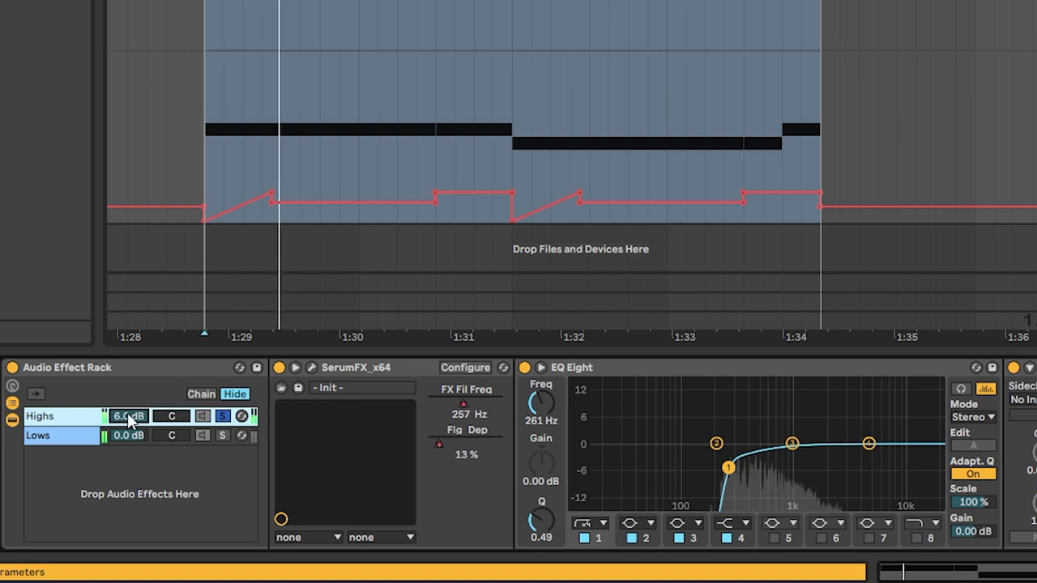
left_click(221, 436)
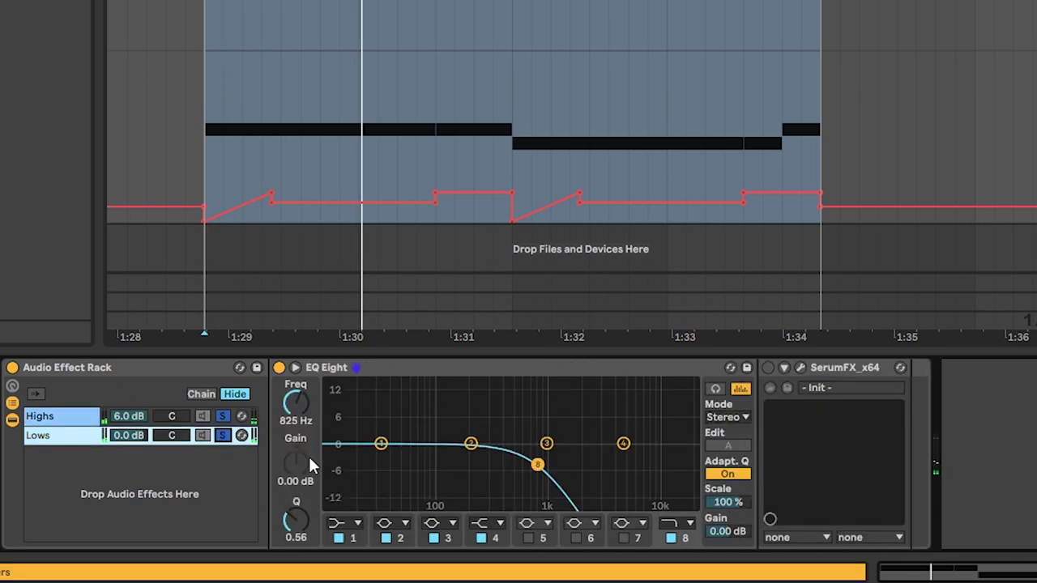
key("space")
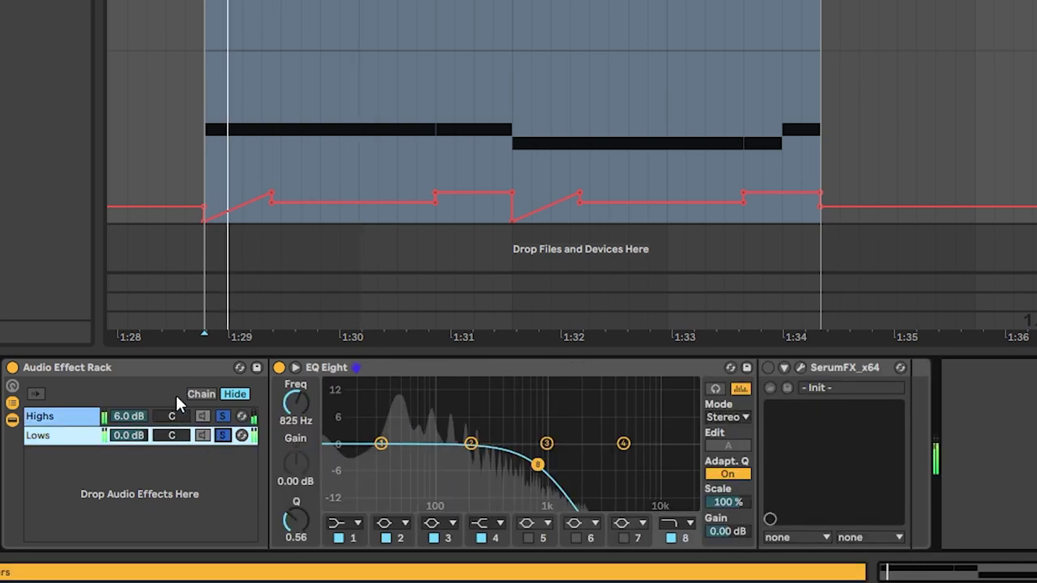
left_click(65, 416)
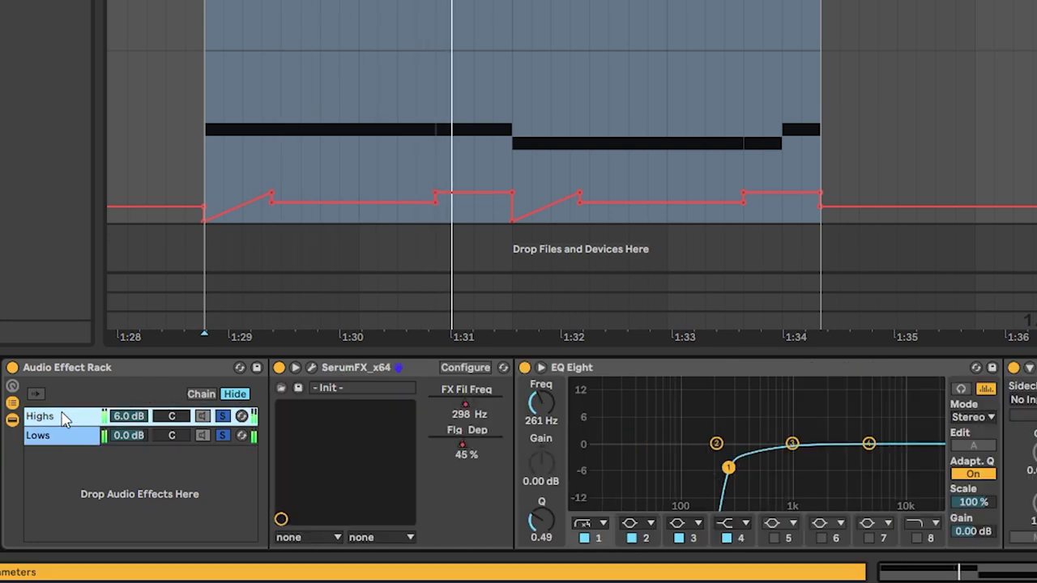
left_click_drag(137, 435, 138, 443)
Step: Add Tube distortion in the Highs chain's SerumFX, move it below the Flanger, and raise its drive while listening
left_click(89, 418)
key("space")
left_click(312, 366)
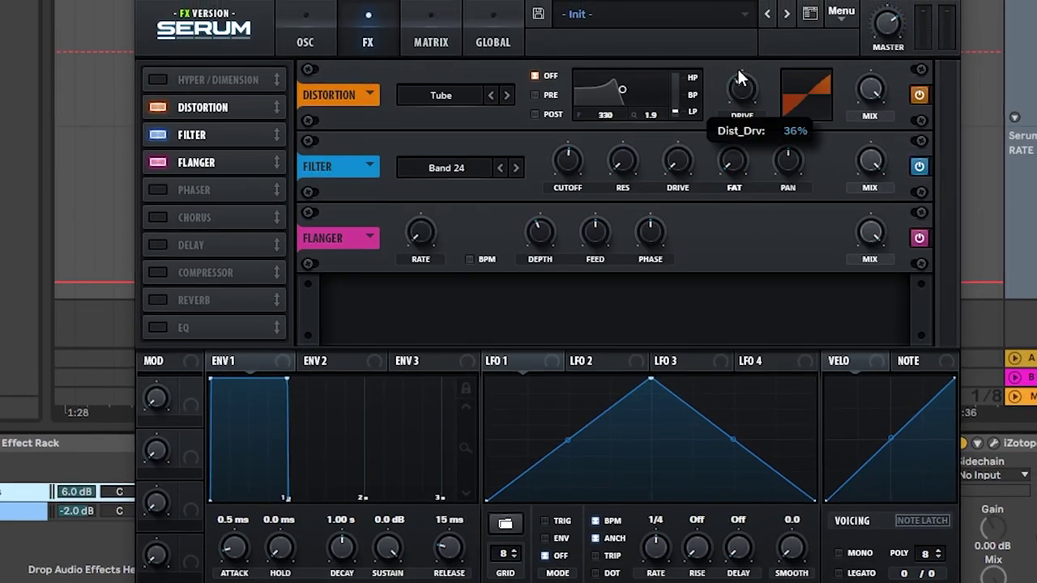
left_click_drag(222, 104, 219, 215)
left_click_drag(744, 233, 756, 194)
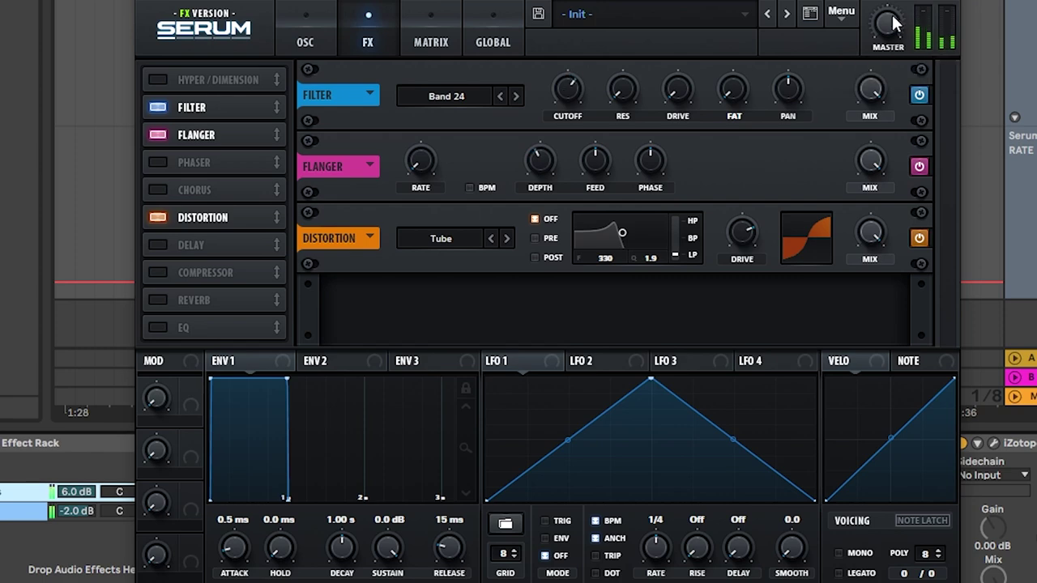
left_click_drag(745, 229, 770, 220)
key("ctrl+alt+p")
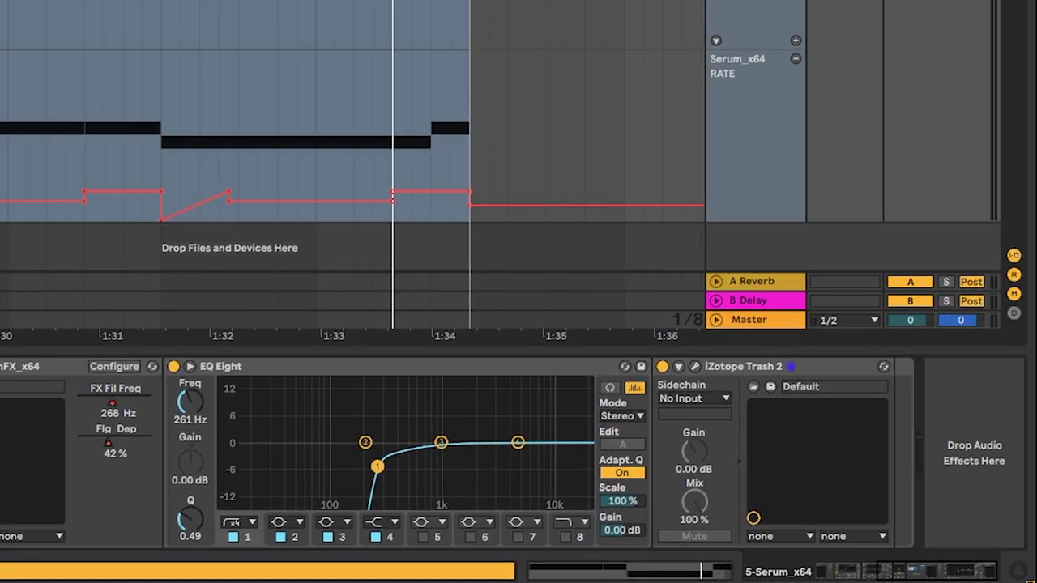
Step: Add EQ Eight after the Highs/Lows rack, set it to M/S mode, and cut the lows of the Side signal
left_click_drag(1030, 496, 935, 502)
left_click(992, 416)
left_click(987, 462)
left_click(597, 536)
left_click(614, 521)
left_click(603, 403)
left_click_drag(554, 403, 554, 369)
key("space")
left_click_drag(723, 457, 729, 470)
Step: On the new EQ Eight's Mid signal, boost band 4 by 5.33 dB at 2.78 kHz and band 2 by 3.35 dB at 220 Hz
left_click(975, 447)
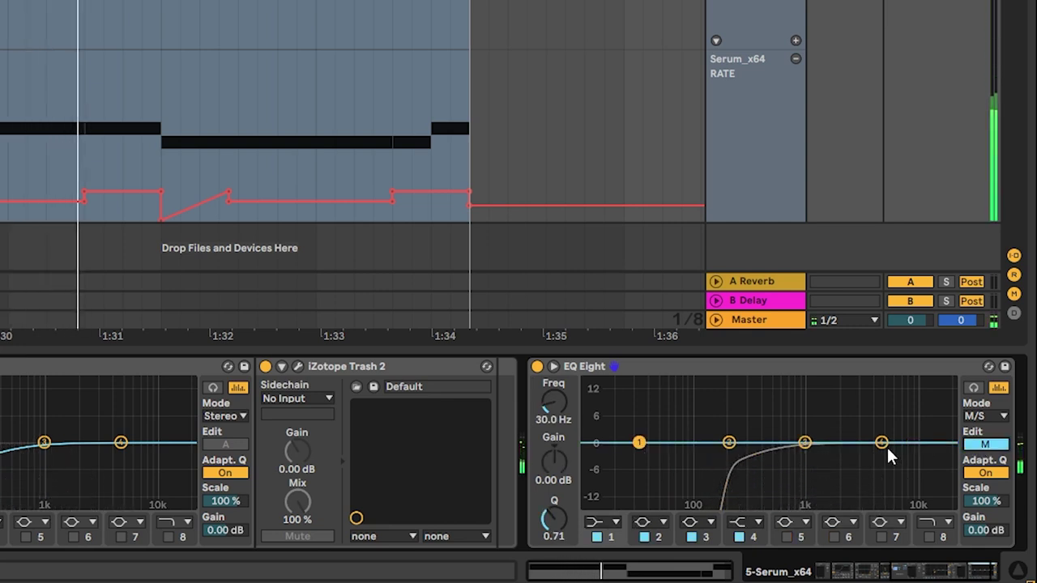
scroll(932, 556, "right", 2)
left_click_drag(779, 442, 751, 421)
key("space")
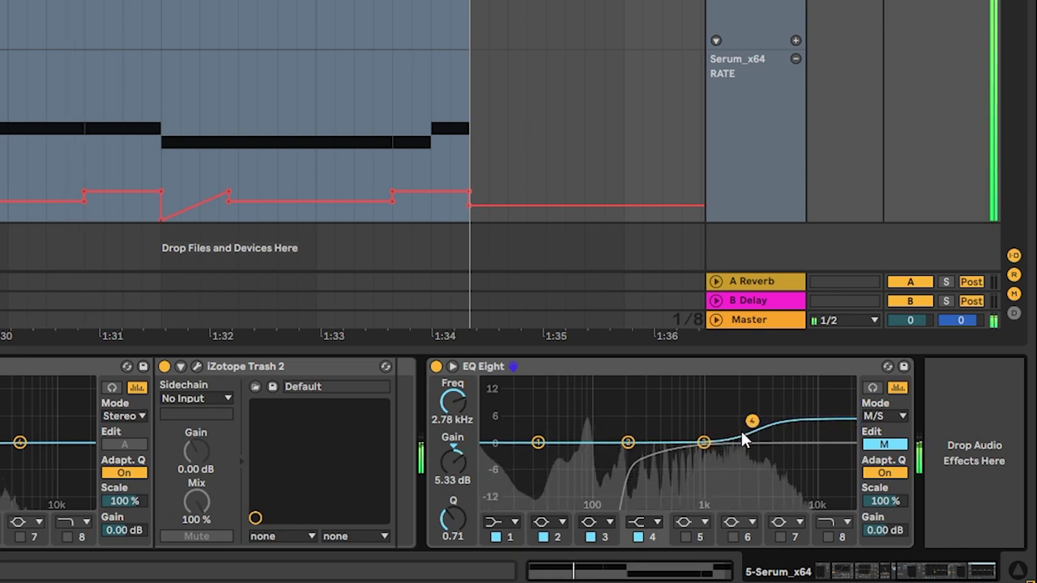
mouse_move(630, 442)
left_mouse_down()
mouse_move(615, 435)
mouse_move(620, 421)
mouse_move(631, 429)
left_mouse_up()
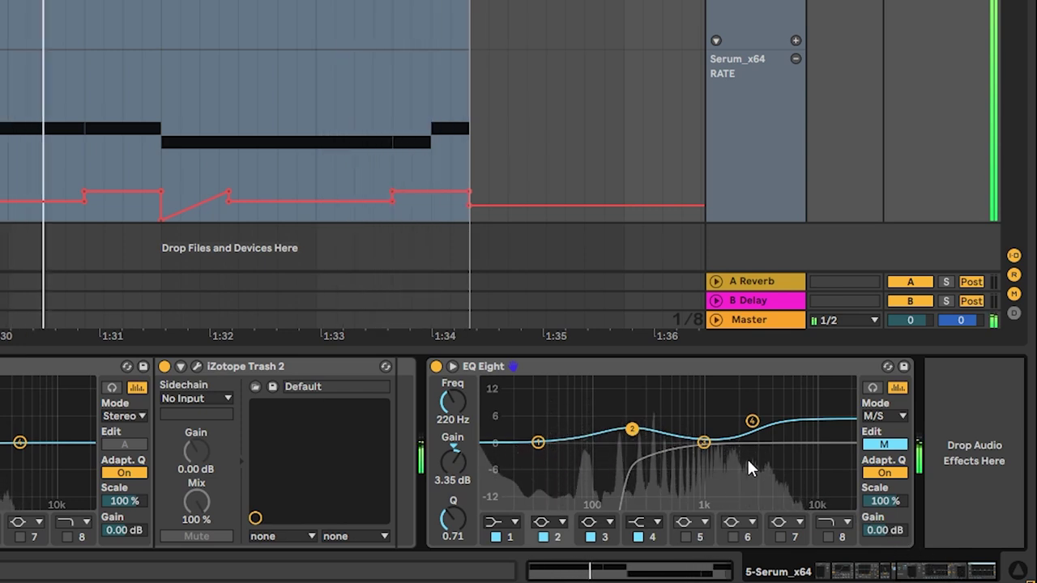
key("space")
Step: Add Erosion at the end of the device chain in Wide Noise mode, with Freq 2.66 kHz and Amount 30.5
left_click_drag(1, 324, 929, 454)
left_click(850, 486)
left_click_drag(863, 469, 838, 436)
key("space")
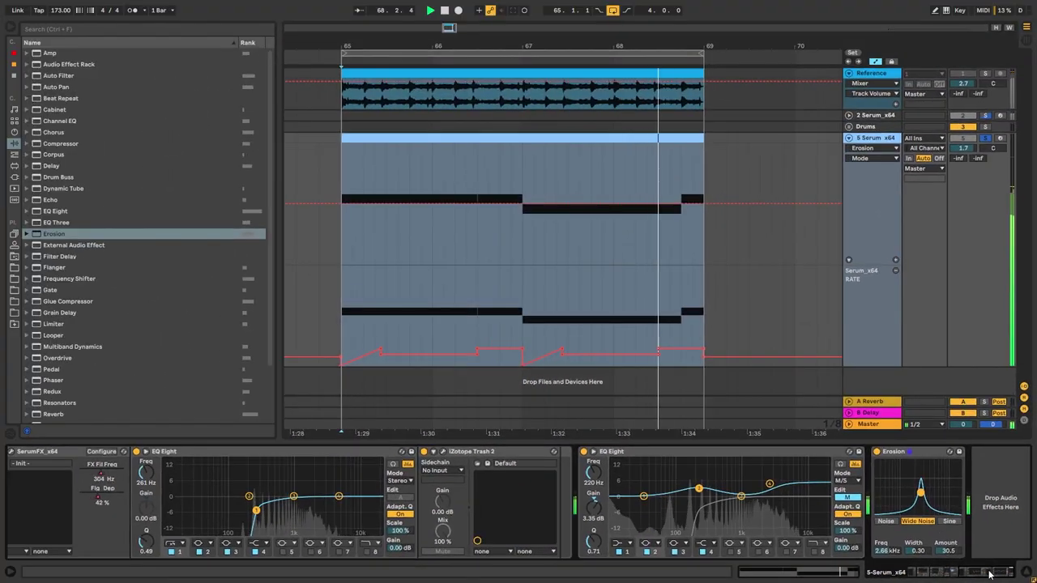
key("space")
Step: Set the Saturator's Drive to 15.4 dB and lower its Output to -2.29 dB while listening
left_click_drag(990, 572, 845, 572)
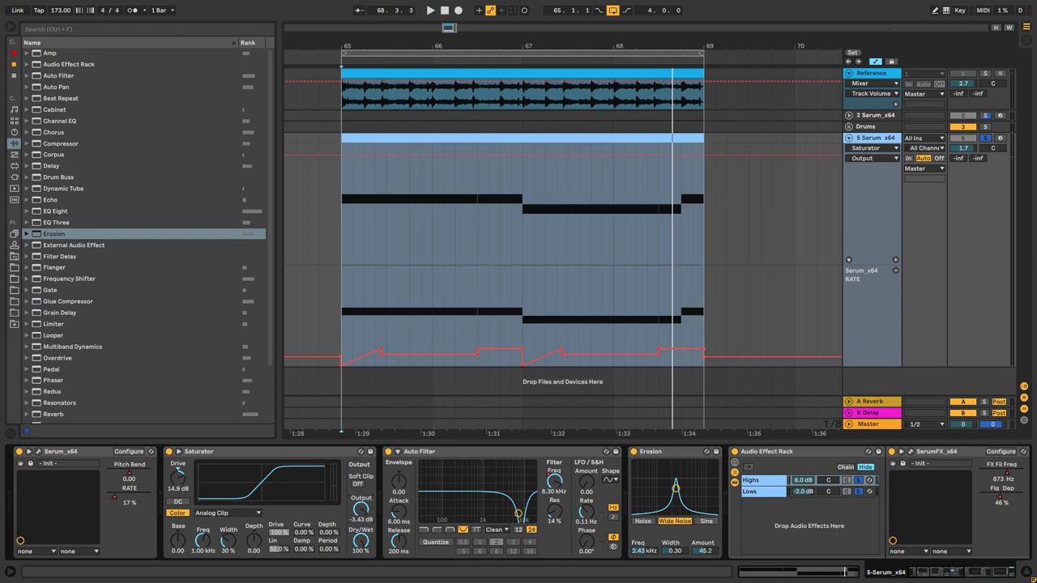
key("space")
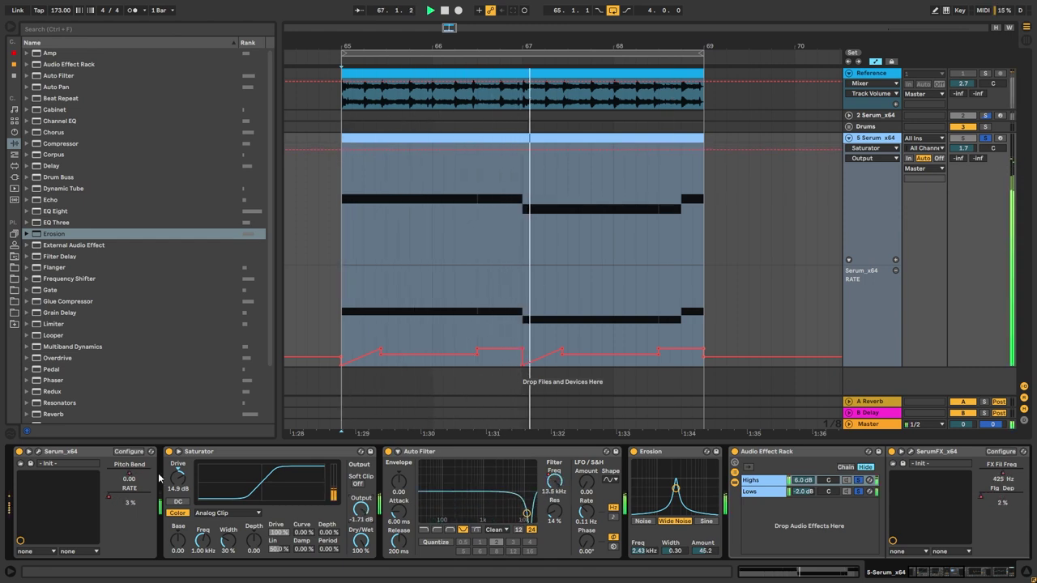
left_click_drag(177, 485, 178, 482)
left_click_drag(360, 508, 360, 513)
key("space")
Step: Reshape the Auto Filter Frequency automation in the first two bars with a dip near 75.3 Hz and a second peak at 879 Hz
right_click(557, 484)
left_click(570, 491)
left_click_drag(438, 239, 454, 172)
left_click_drag(410, 191, 411, 245)
key("space")
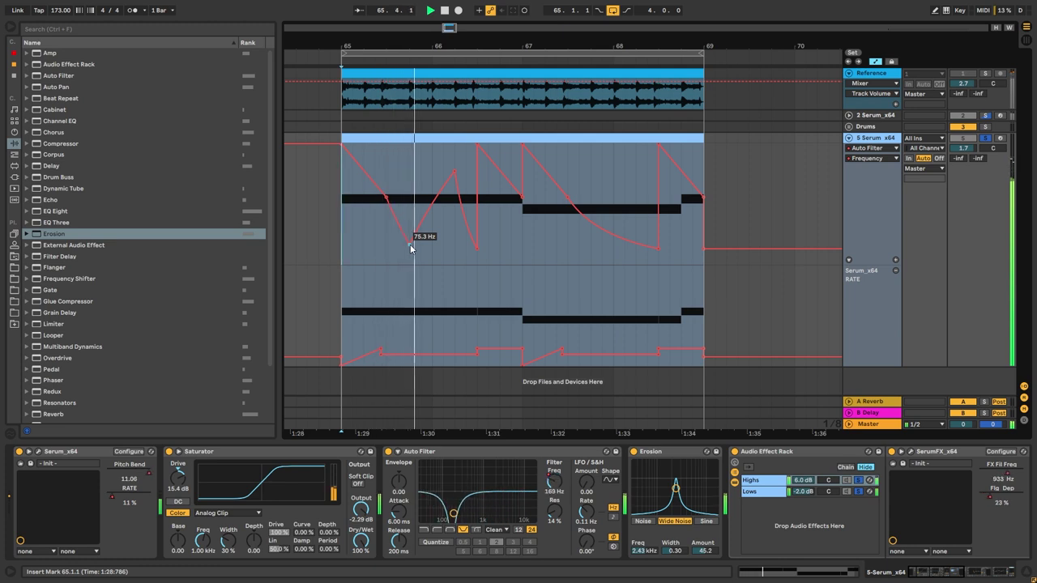
left_click_drag(457, 175, 455, 203)
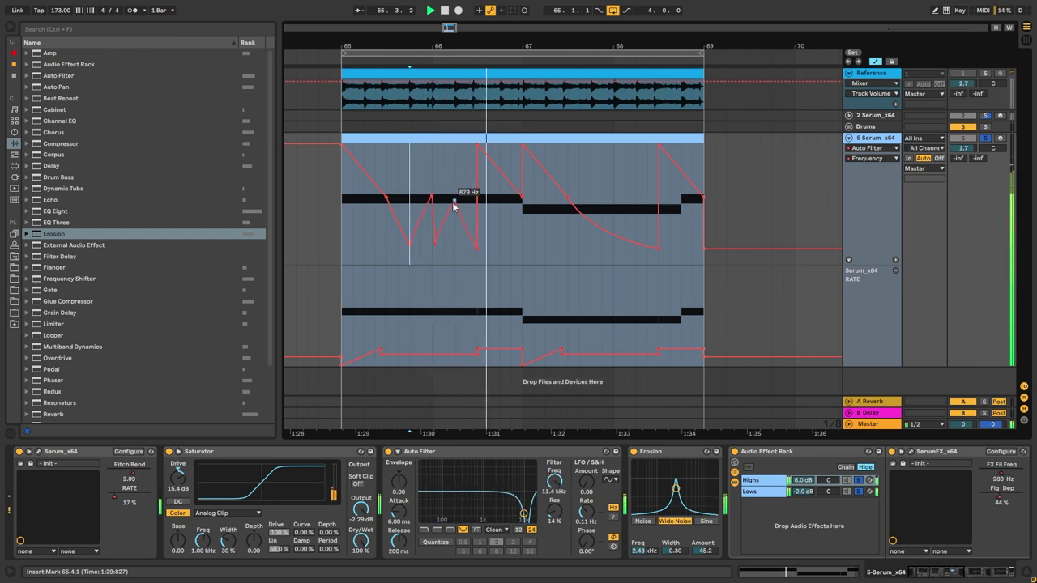
left_click(333, 232)
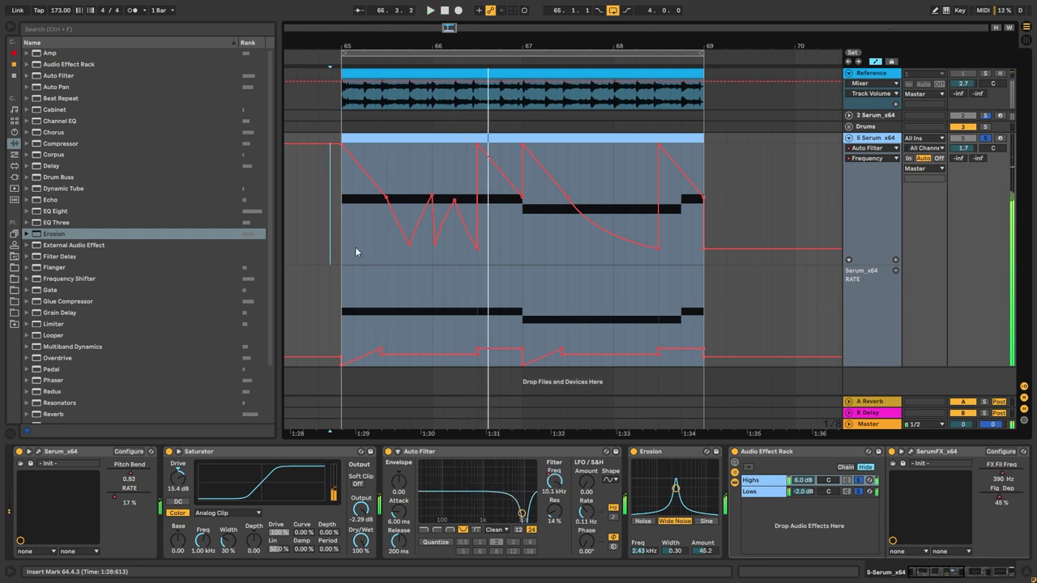
Step: Adjust the Flanger feedback in the Highs chain's SerumFX and listen to the bass
left_click(909, 451)
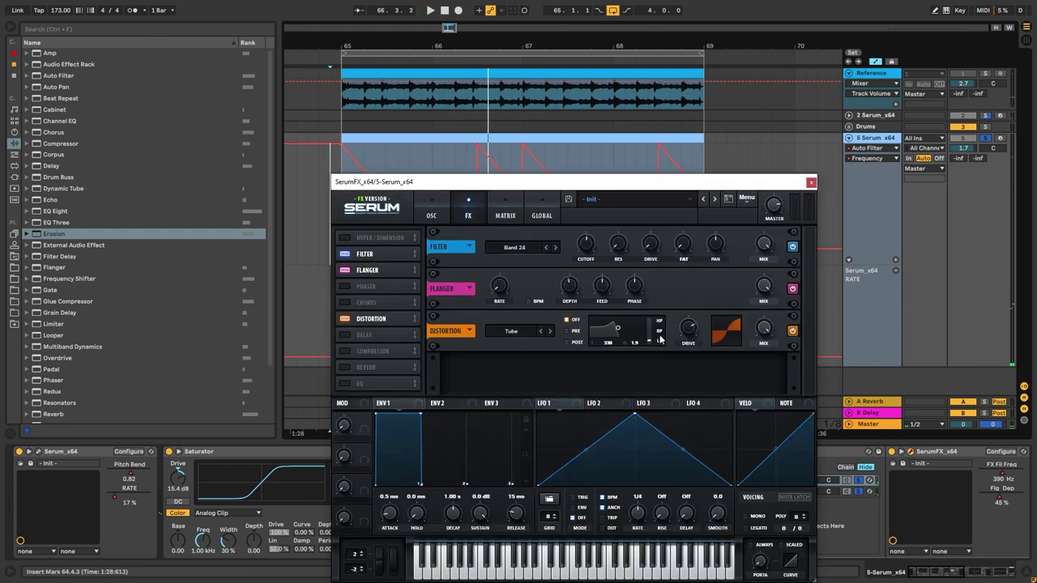
left_click_drag(557, 187, 512, 101)
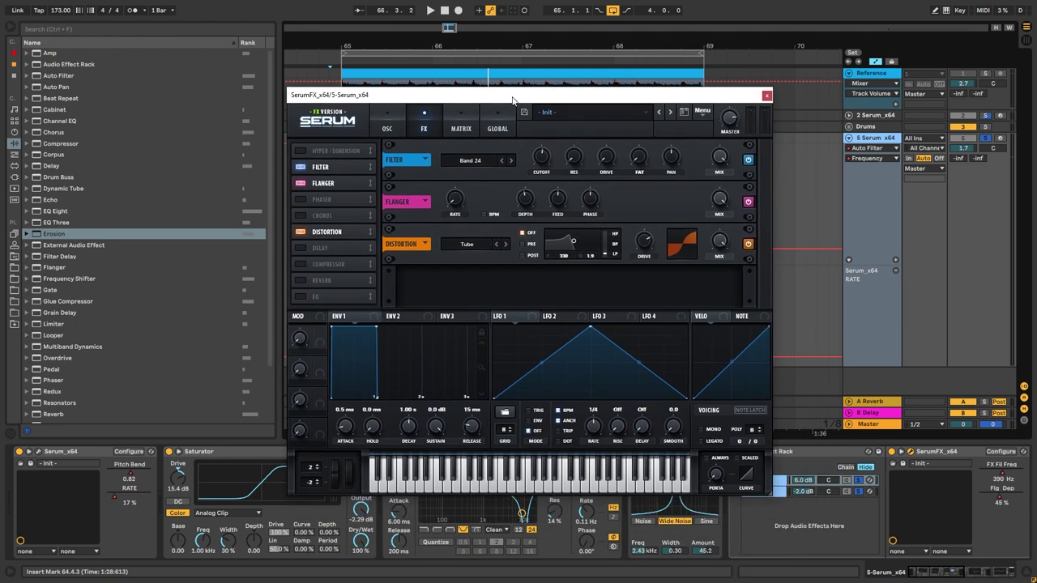
left_click(557, 203)
key("space")
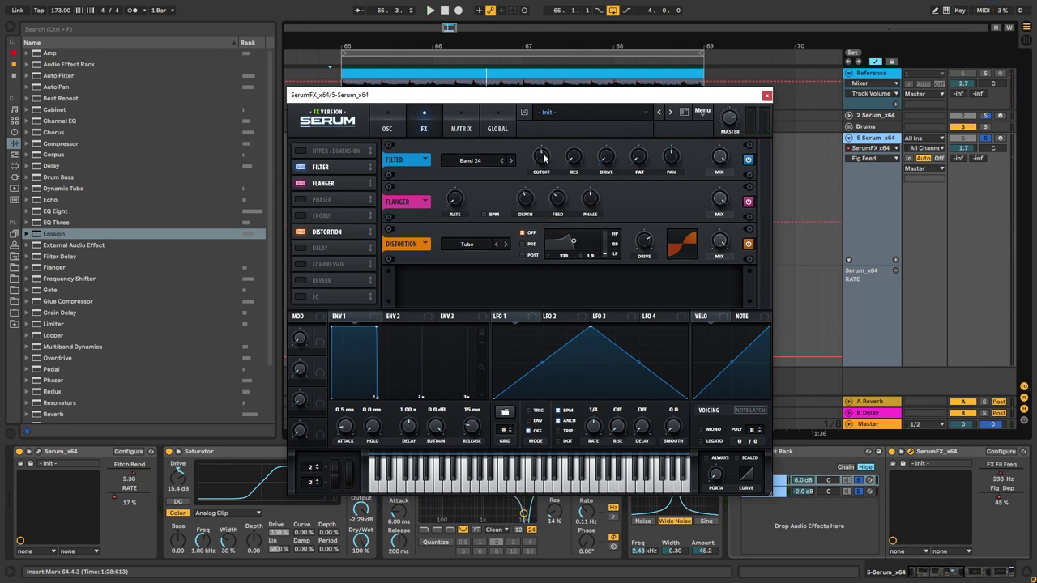
left_click(765, 96)
key("space")
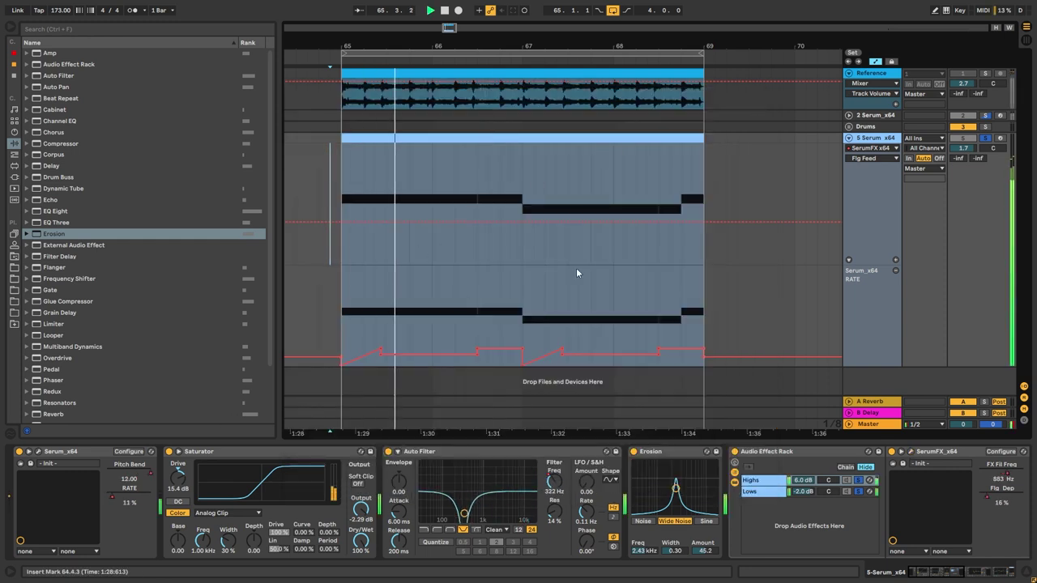
Step: Try sweeping the SerumFX filter cutoff by hand during playback
left_click(900, 452)
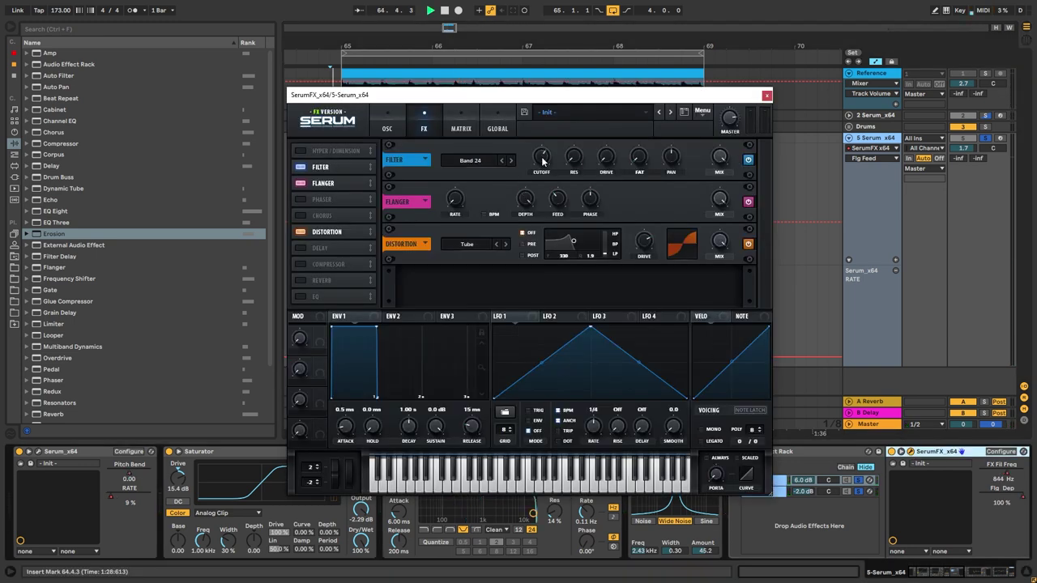
left_click(542, 162)
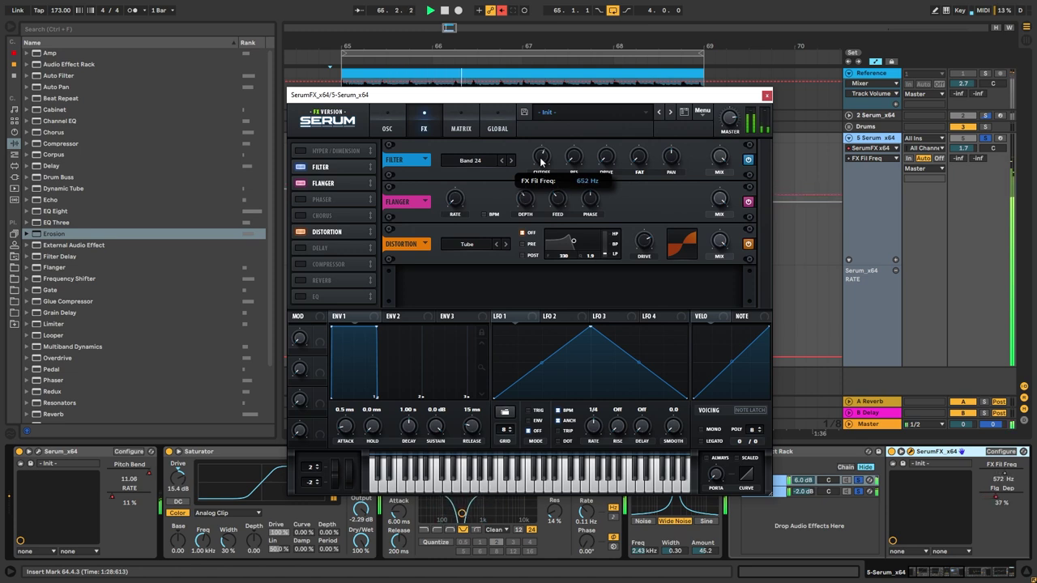
left_click_drag(542, 157, 543, 178)
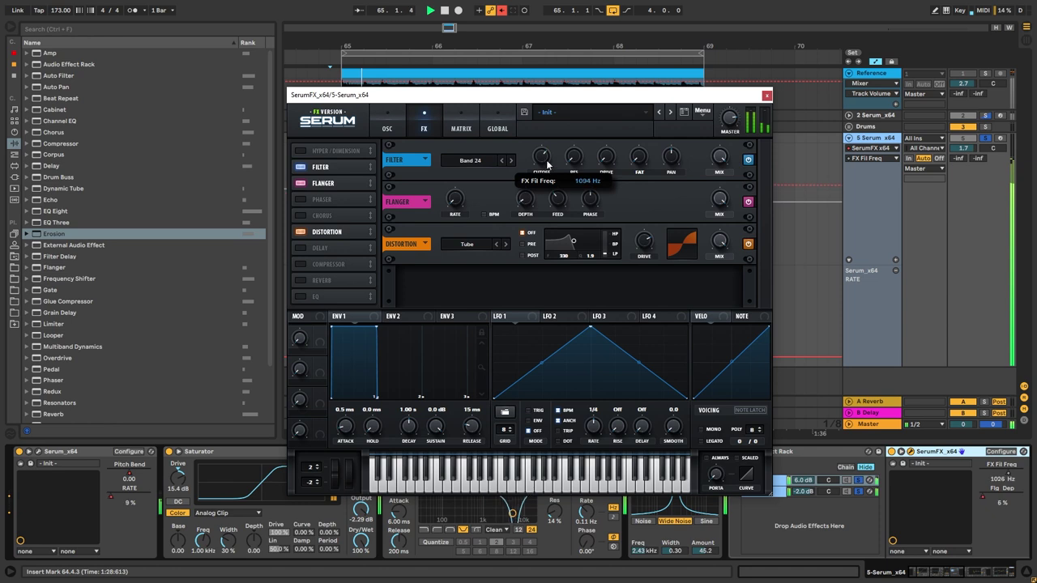
Step: Add Reverb below the Distortion in SerumFX, with its low cut at 34% and decay at 2.6 s
left_click(300, 280)
left_click(552, 281)
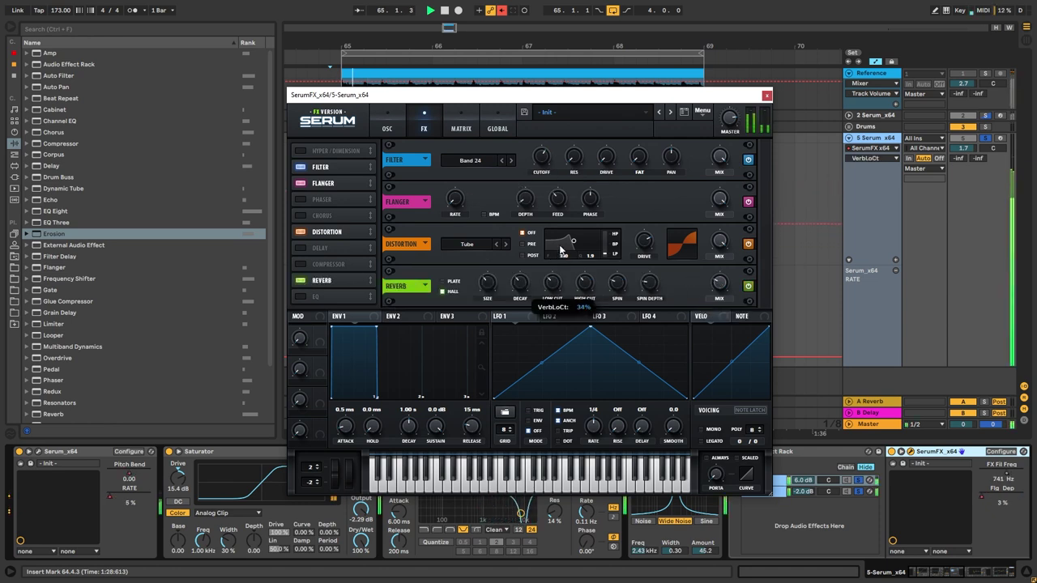
left_click(537, 165)
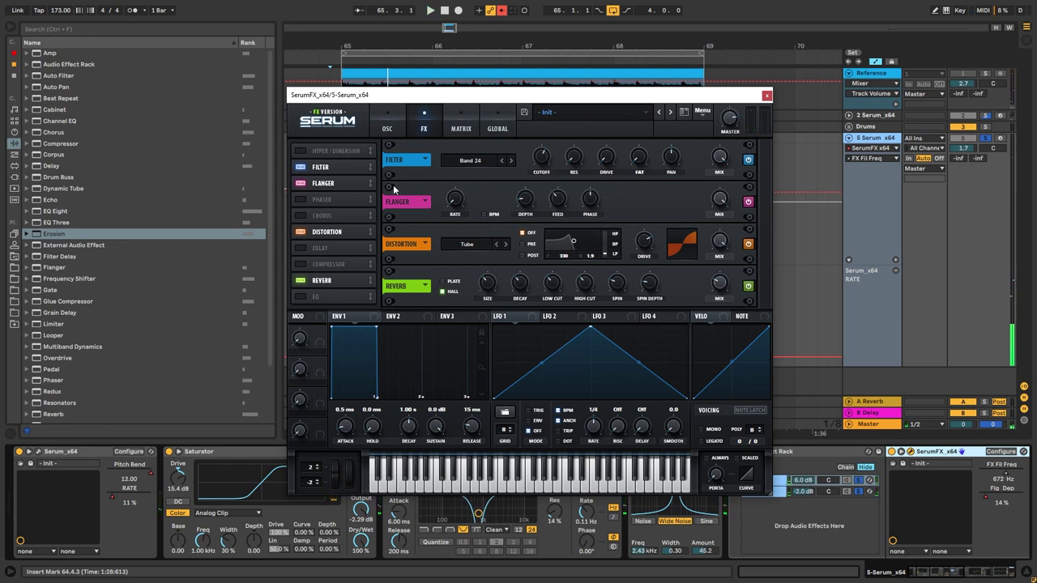
left_click(521, 290)
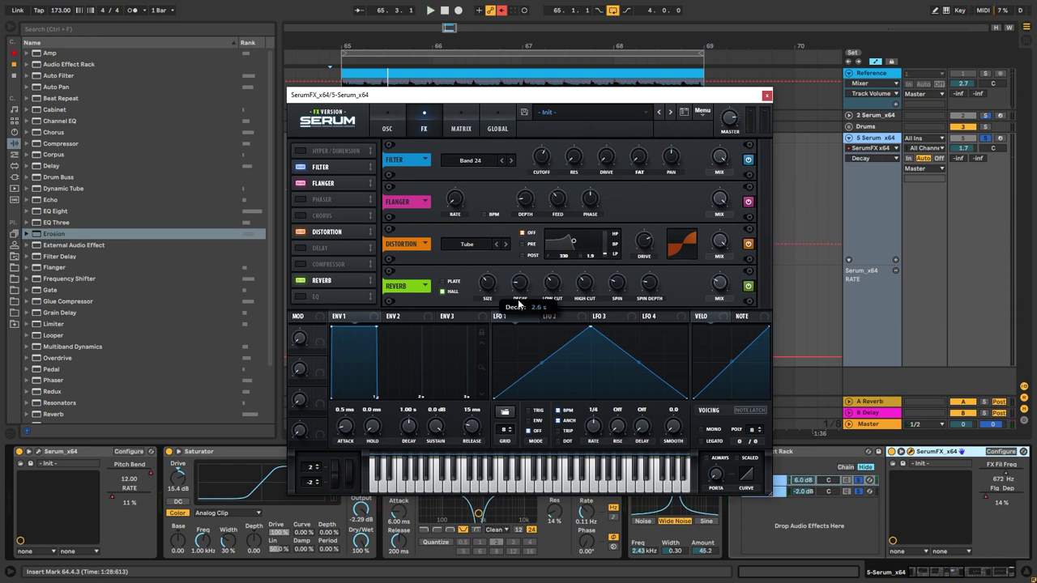
Step: Sweep the SerumFX filter cutoff by hand once more and re-enable the FX Fil Freq automation
left_click(553, 159)
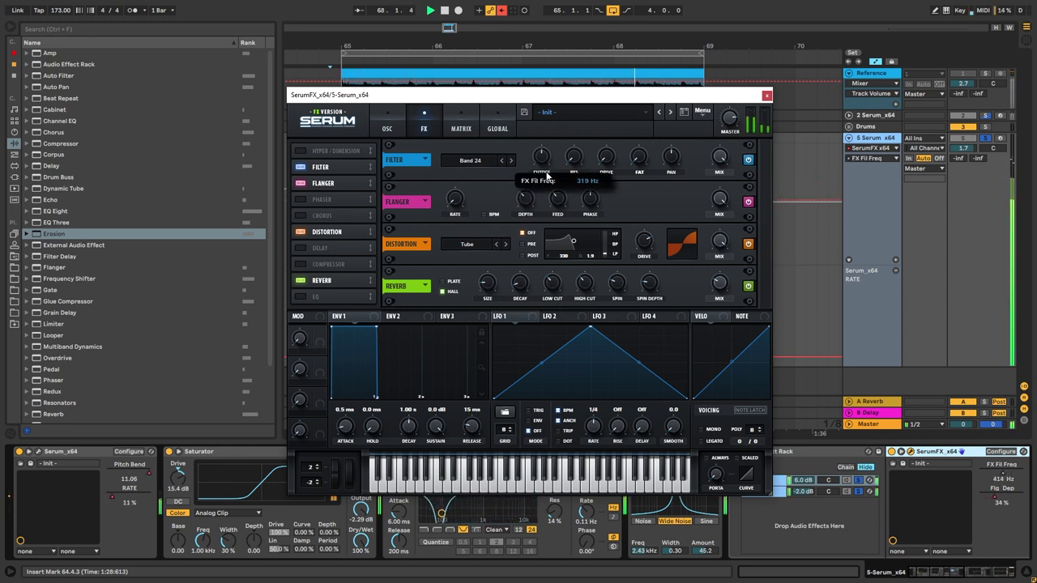
right_click(987, 480)
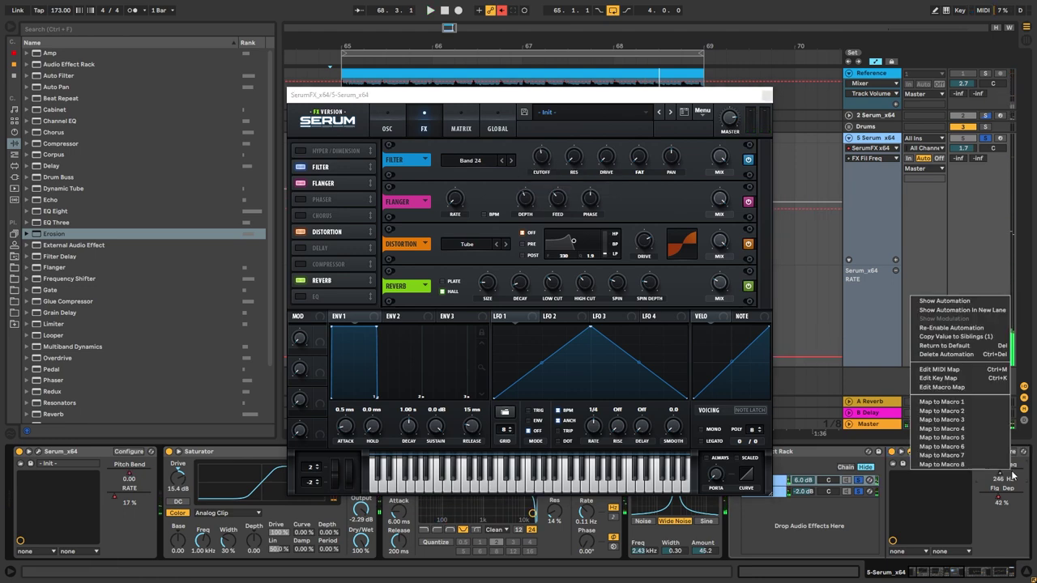
left_click(937, 329)
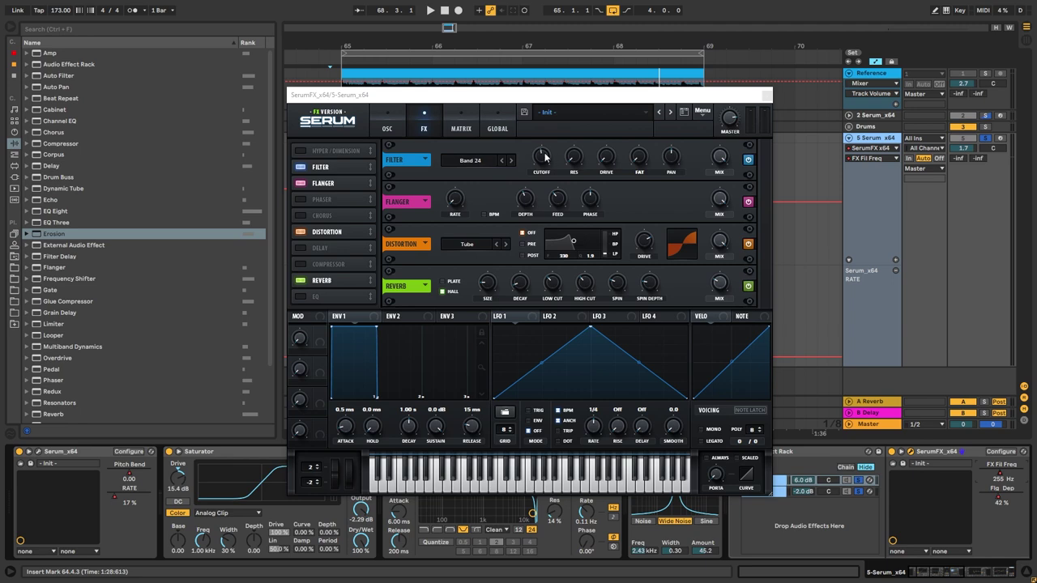
key("space")
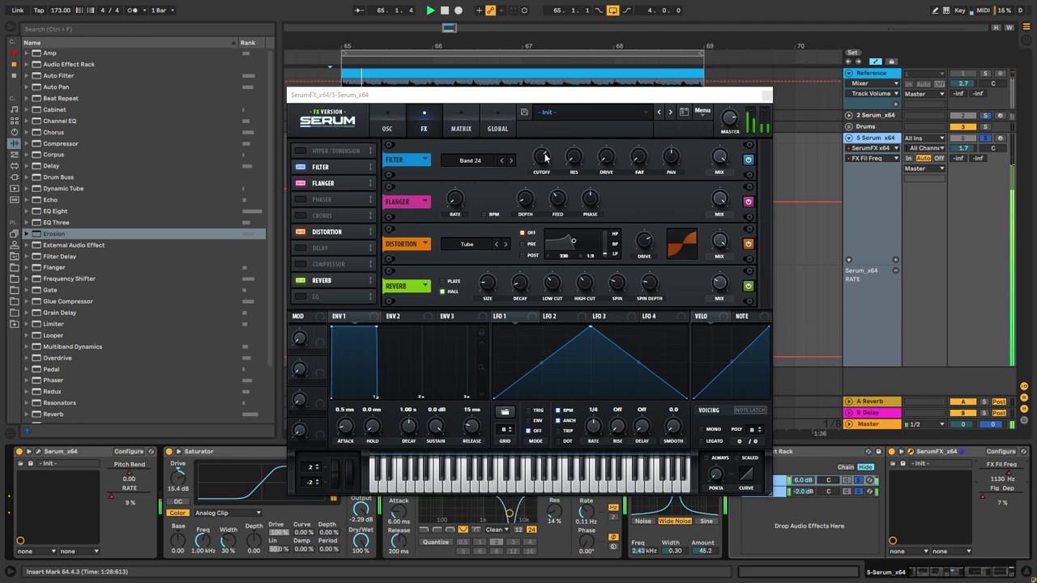
left_click(767, 96)
Step: In the track's Serum, move oscillator A's wavetable position to the saw shape and change the filter type to MG Low 6
left_click(38, 453)
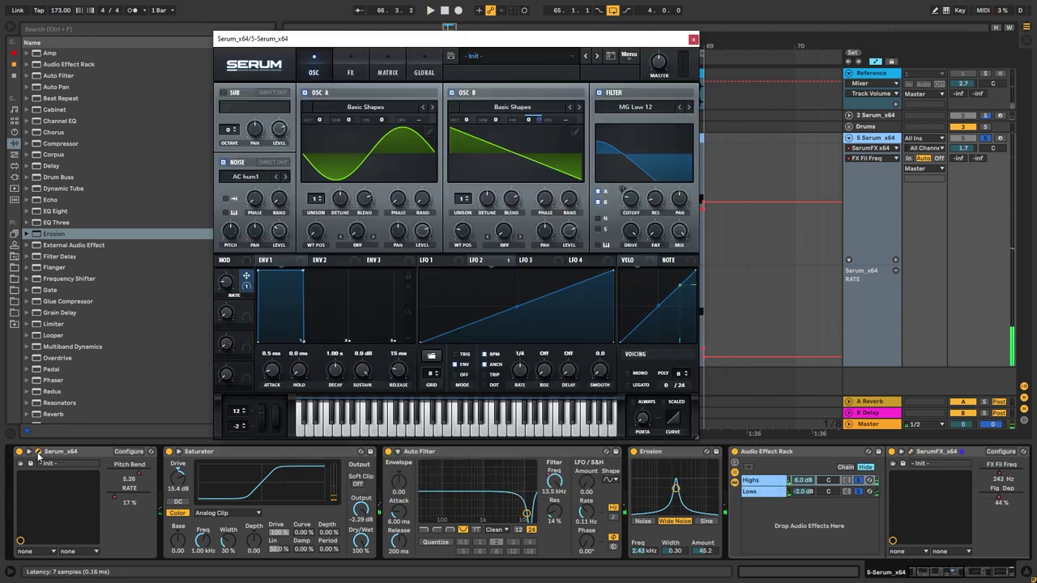
left_click_drag(315, 233, 318, 215)
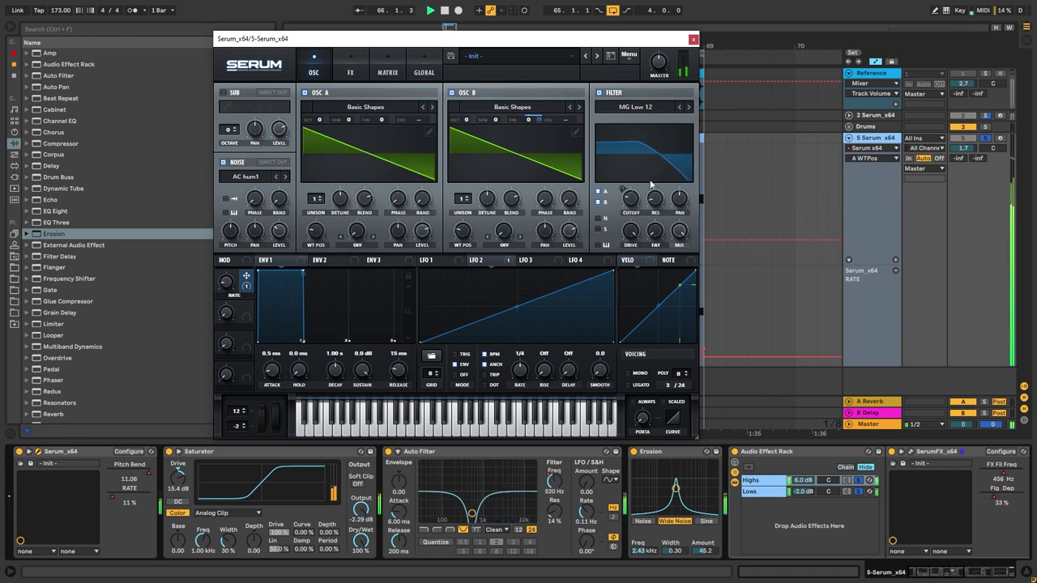
left_click(687, 107)
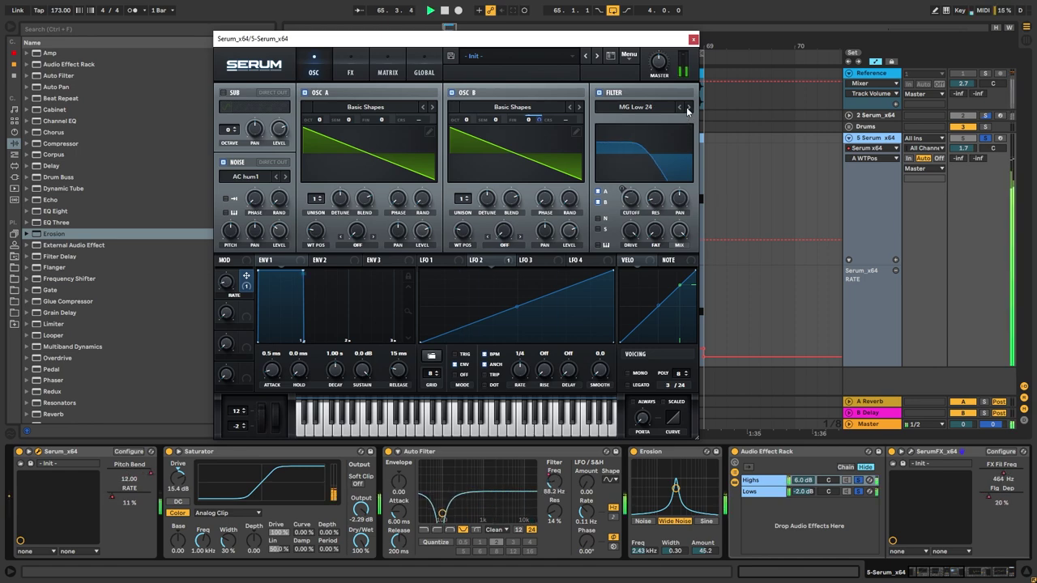
left_click(681, 106)
left_click(680, 106)
key("space")
left_click(680, 106)
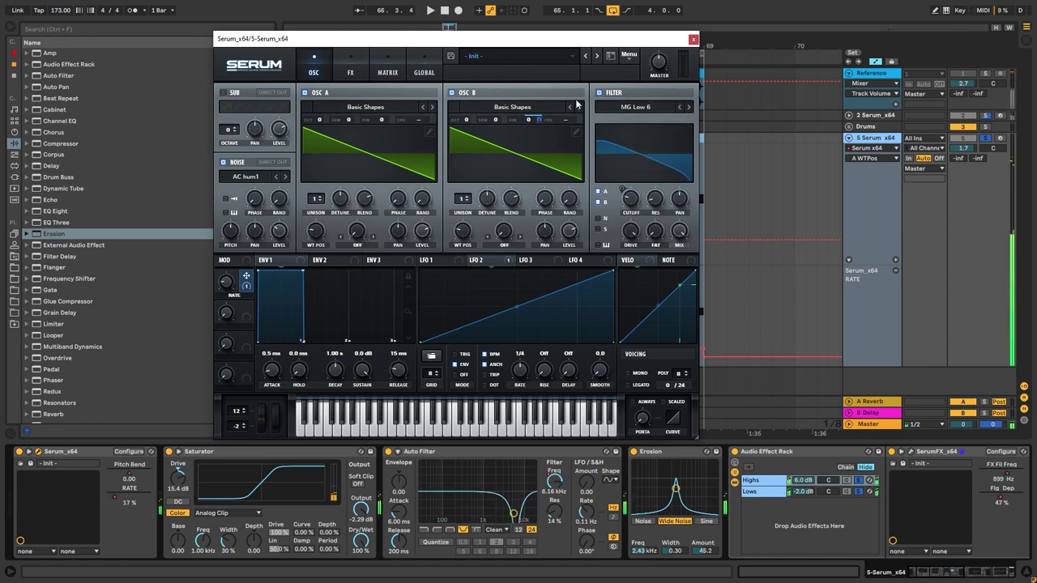
Step: Audition other distortion types in Serum's effects, including Diode 1, and return to the oscillator page
left_click(358, 71)
left_click(401, 145)
left_click(418, 186)
key("space")
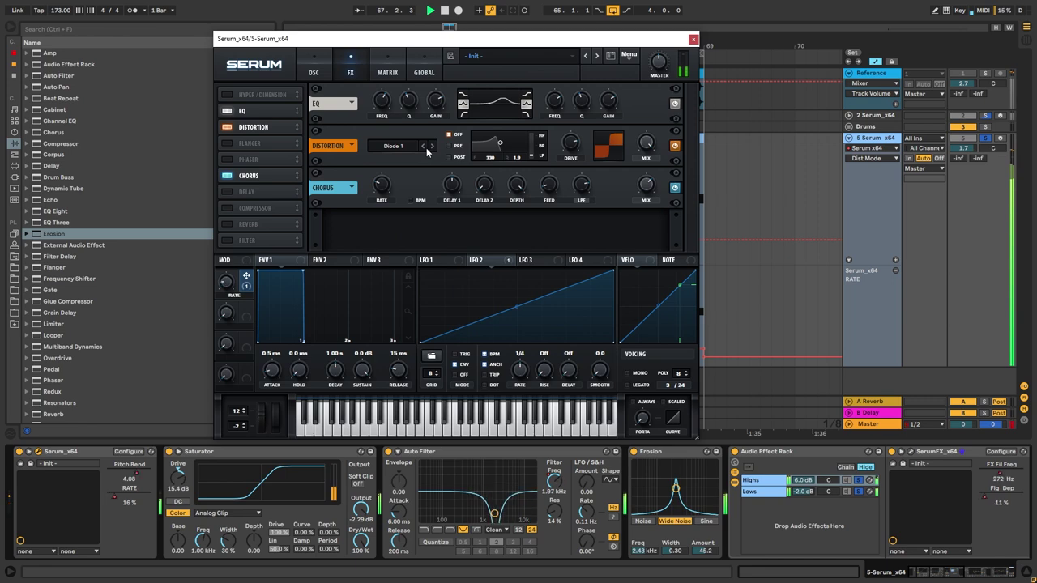
left_click(398, 146)
left_click(402, 154)
left_click(316, 73)
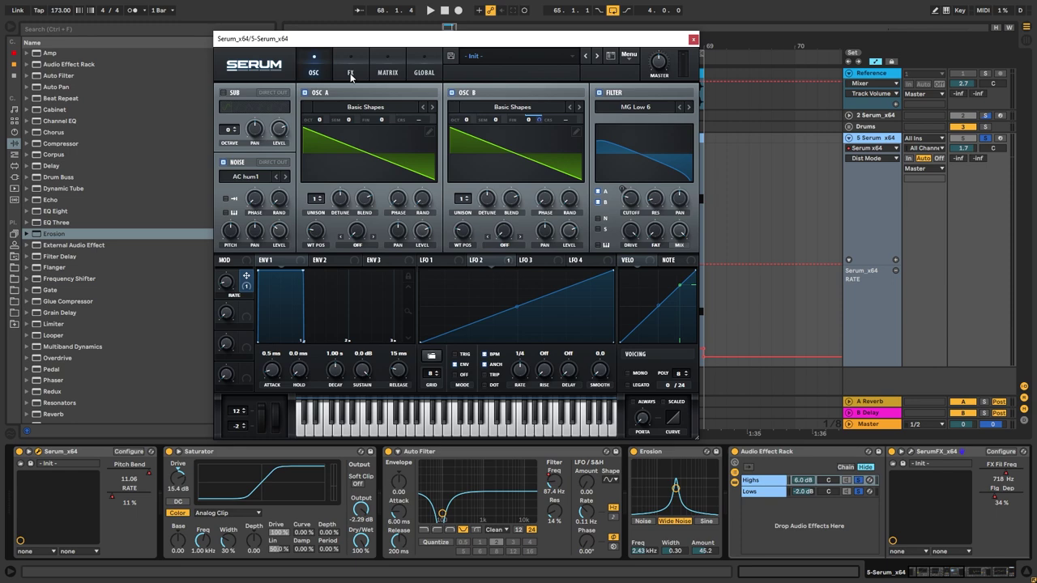
Step: Unsolo the Serum bass track to hear it together with the drums
left_click(988, 140)
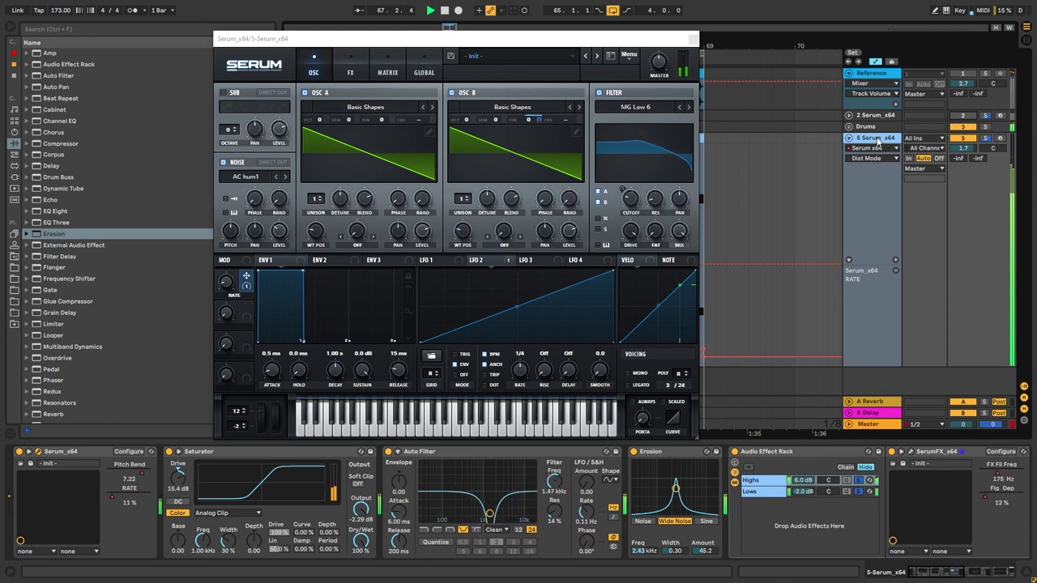
left_click(659, 61)
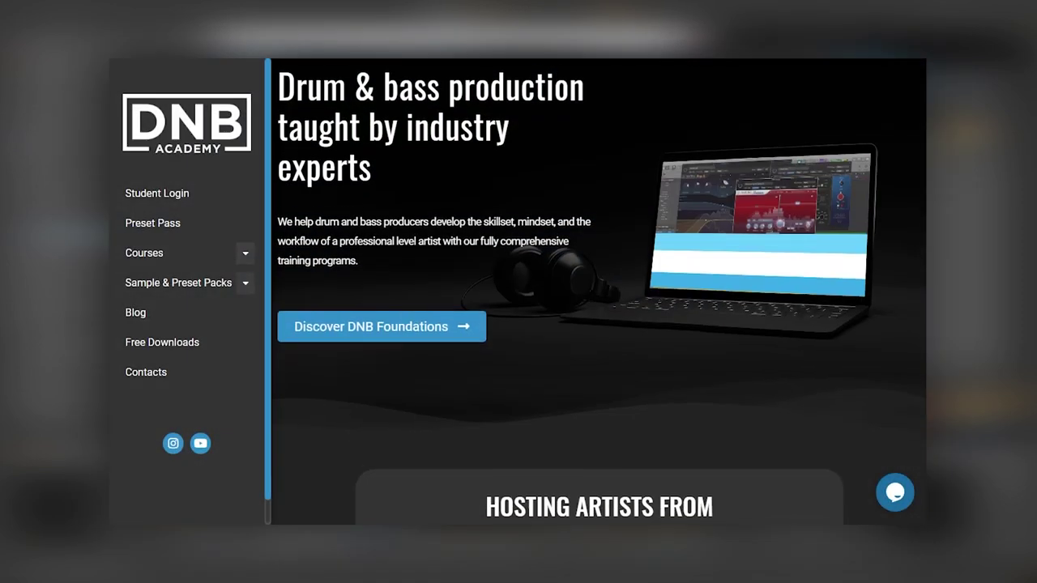
scroll(599, 291, "down", 2)
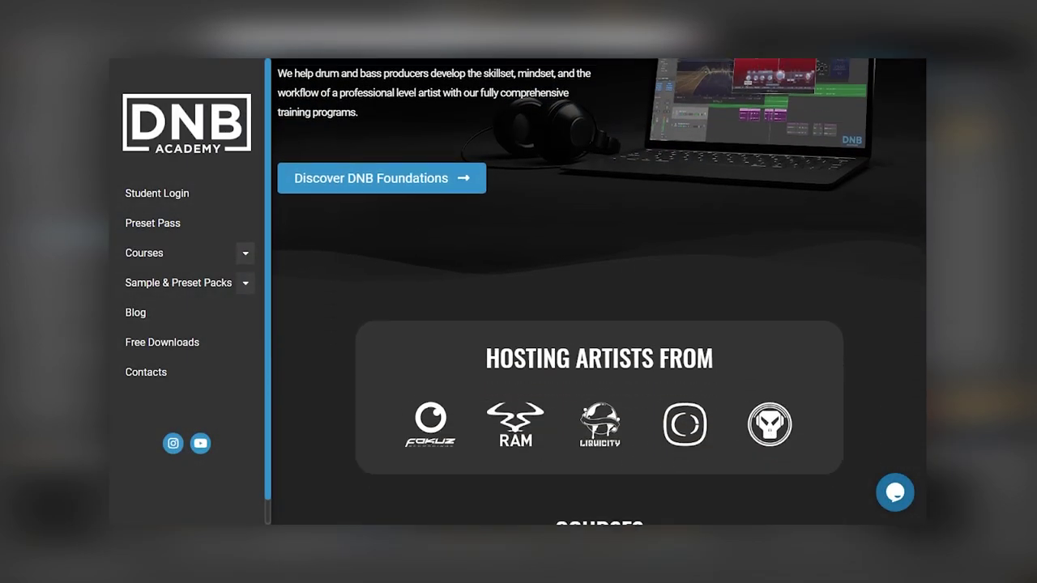
scroll(600, 292, "down", 2)
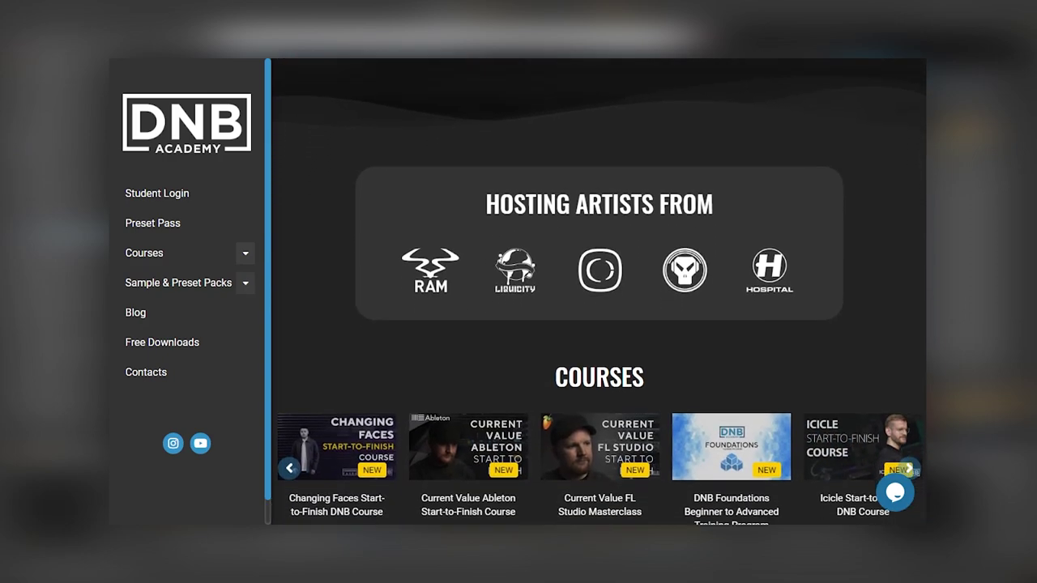
scroll(600, 291, "down", 2)
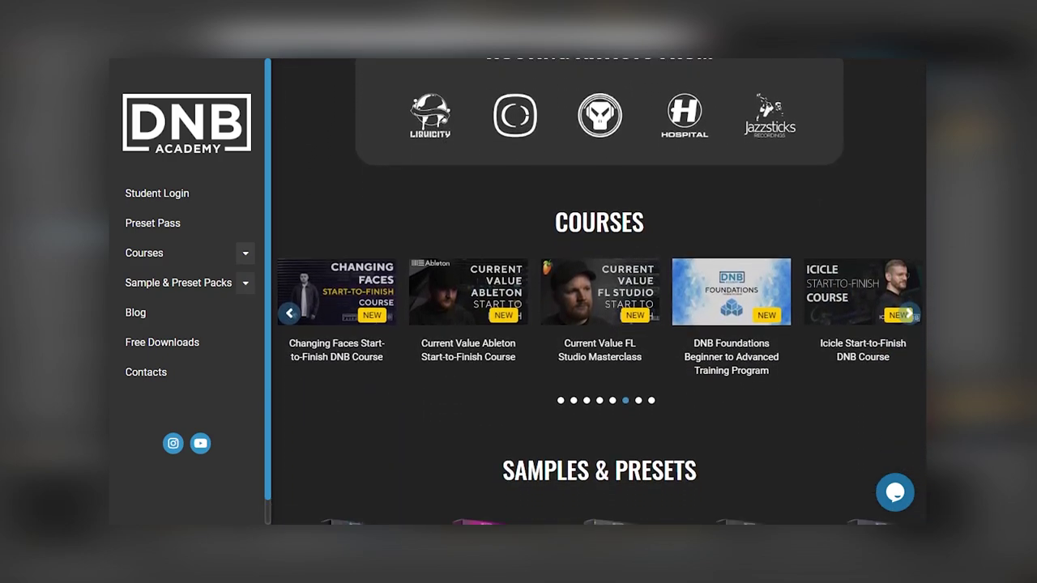
scroll(599, 292, "down", 2)
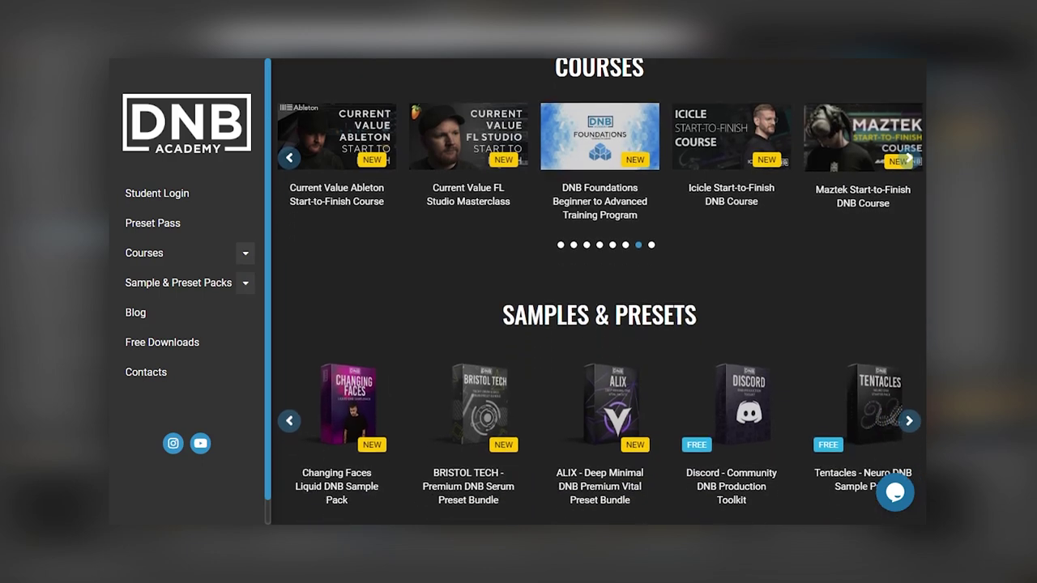